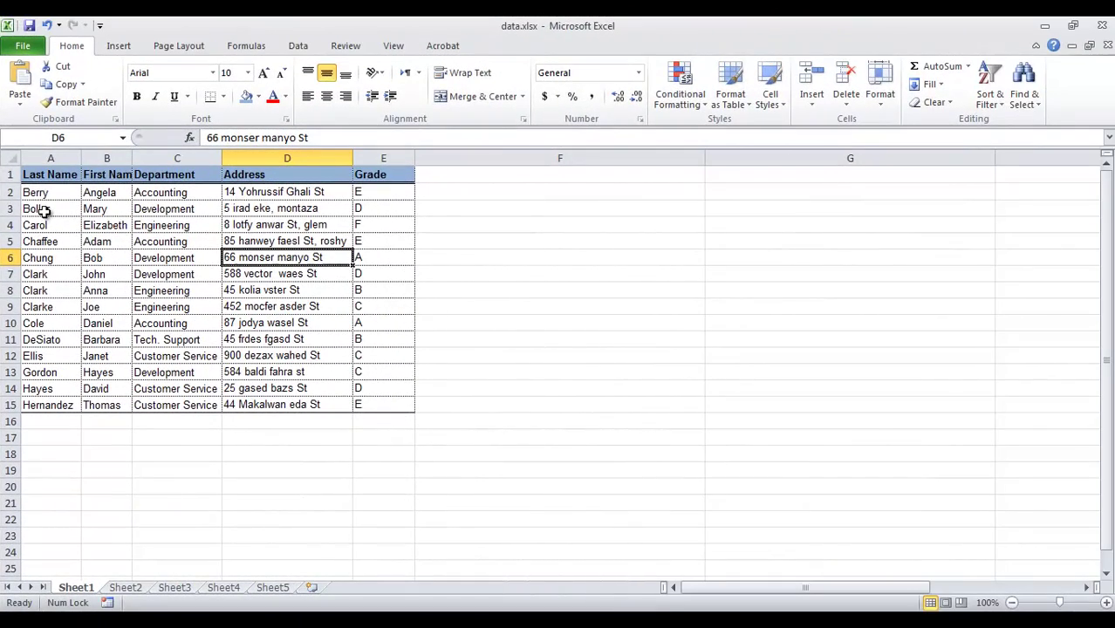
Insert a blank cell at A4 with the cells shifted down, and undo the insertion.
left_click(47, 210)
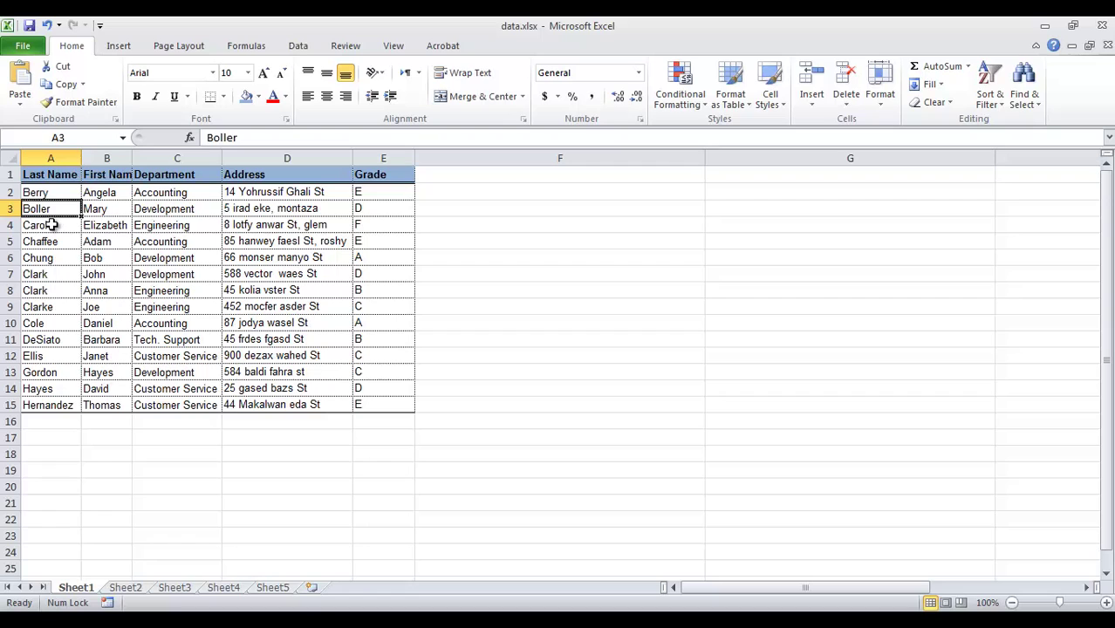
left_click(53, 226)
right_click(54, 226)
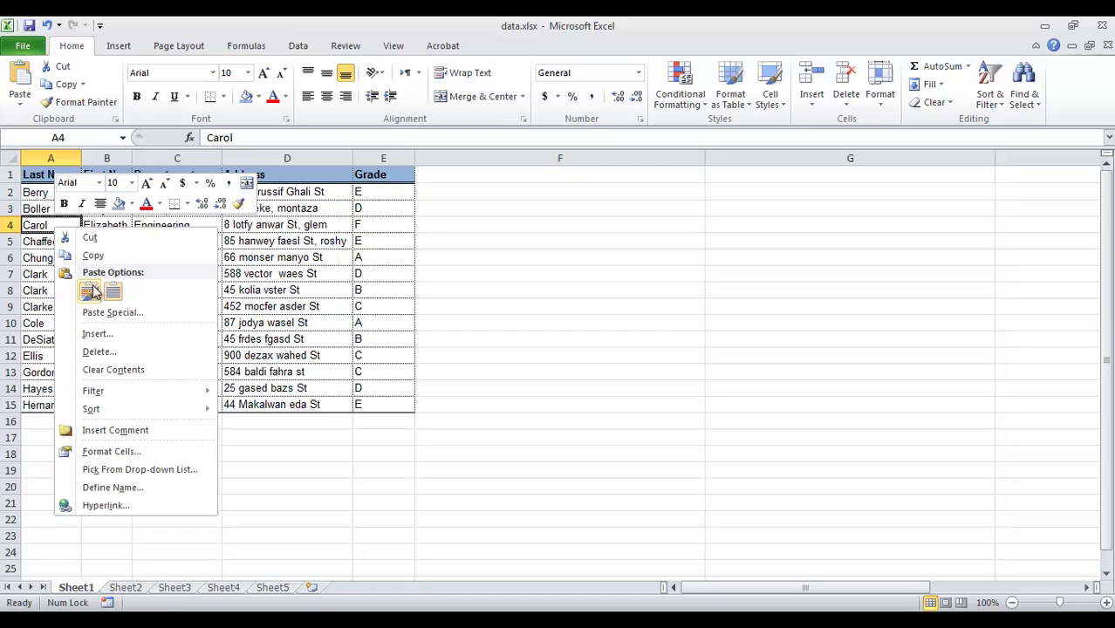
left_click(121, 337)
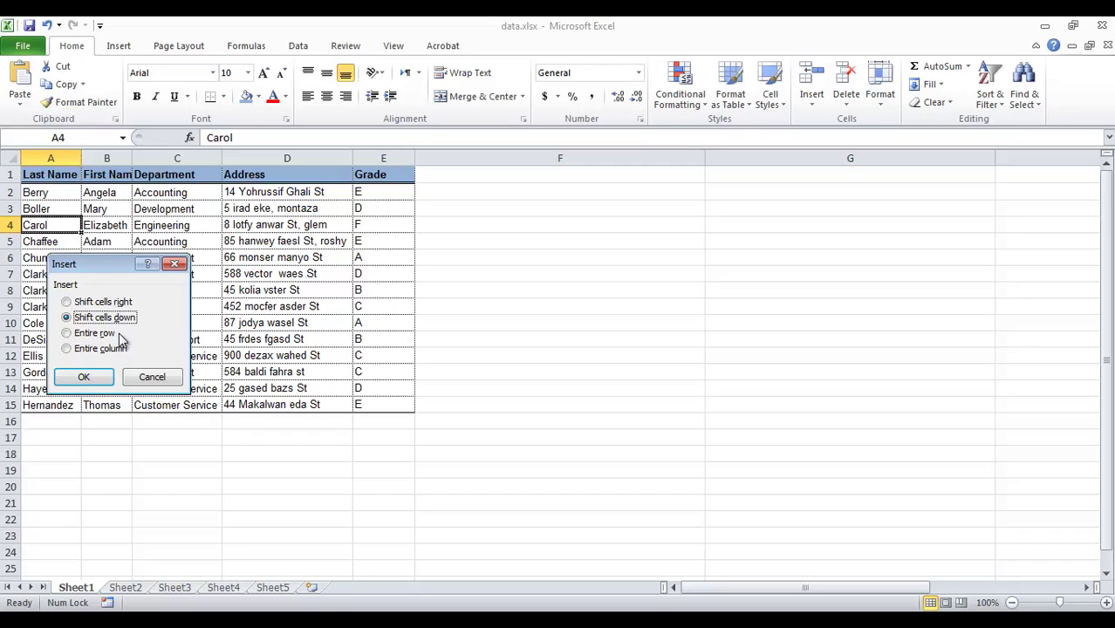
left_click(101, 376)
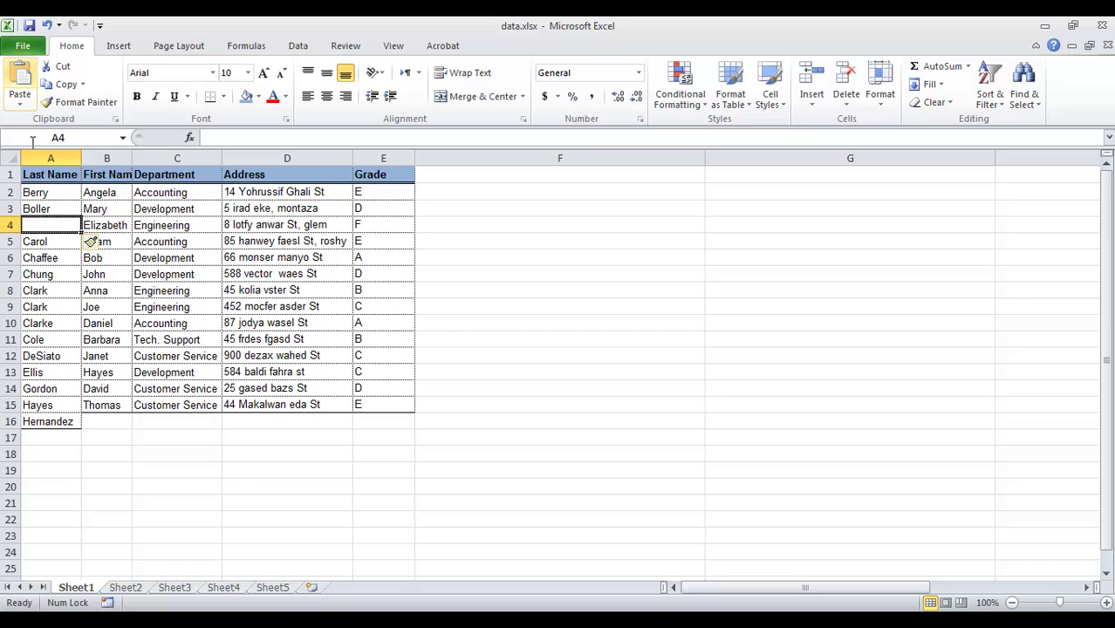
left_click(48, 26)
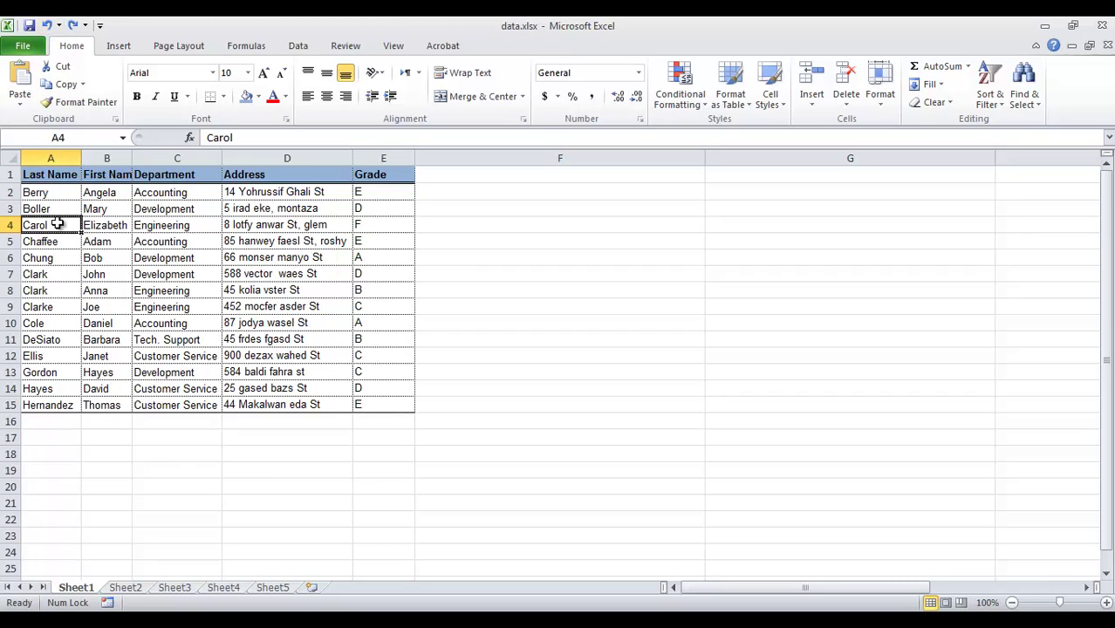
Insert blank cells across A4:E4 with the existing cells shifted down, and undo the insertion.
left_click_drag(57, 223, 372, 226)
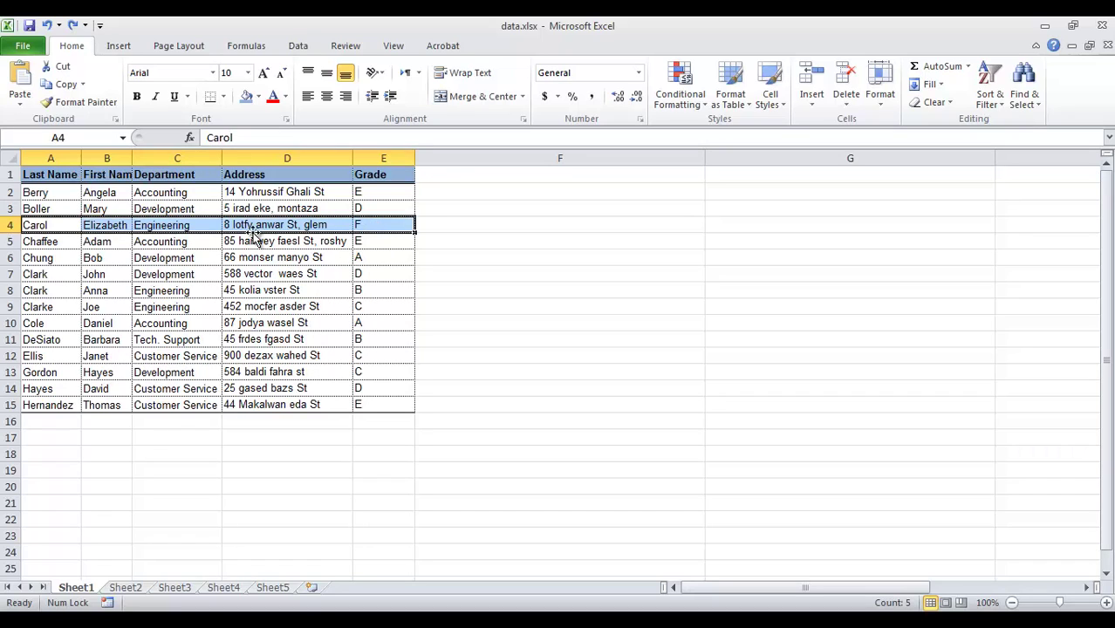
right_click(65, 227)
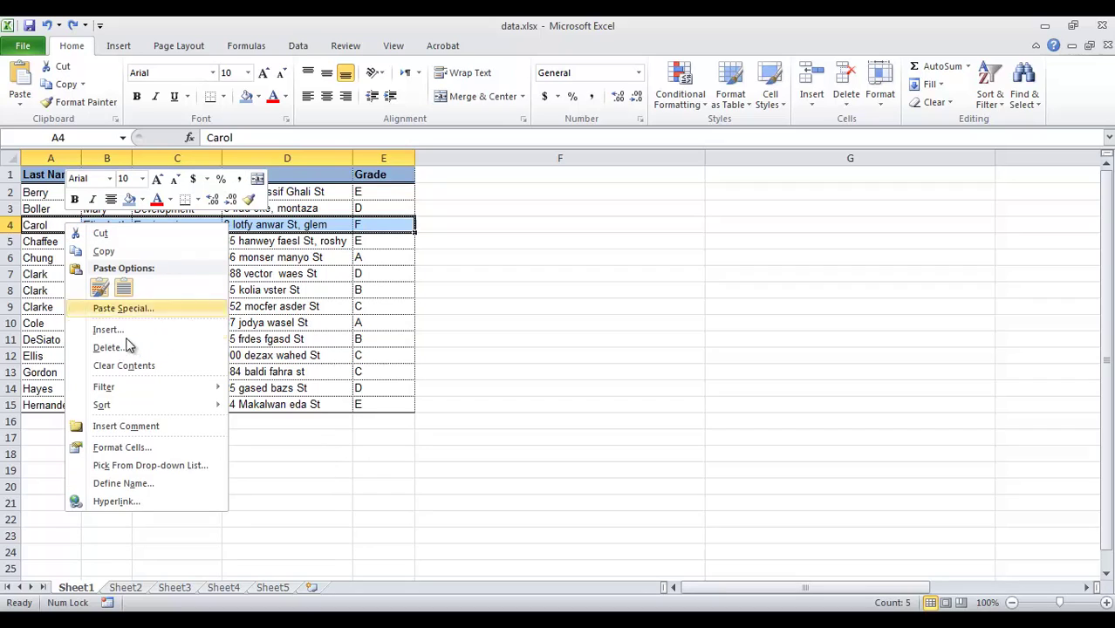
left_click(143, 332)
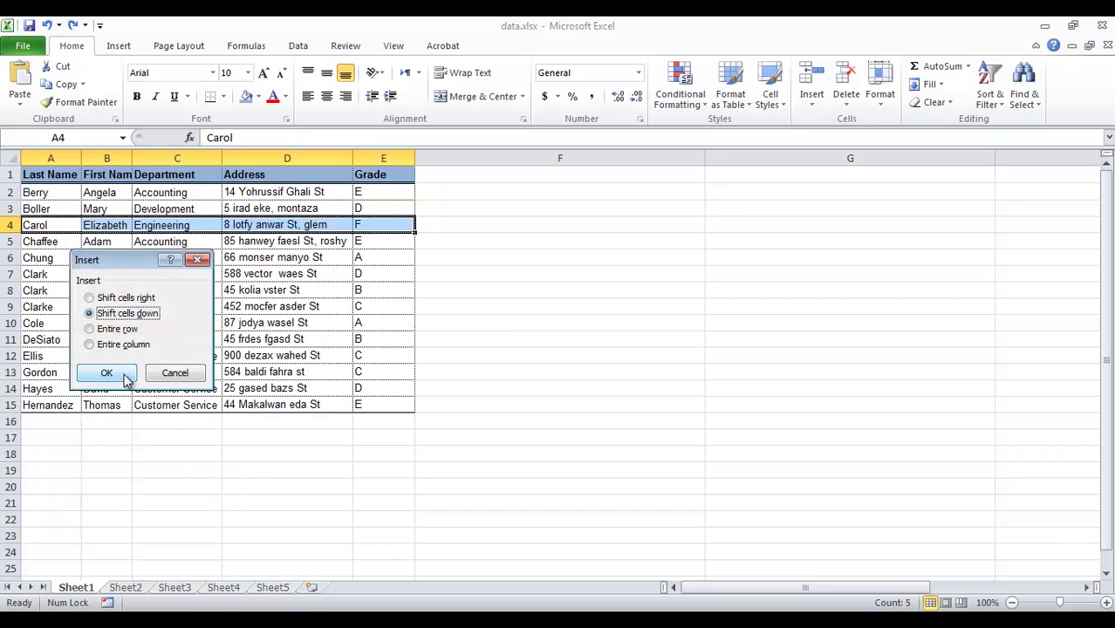
left_click(124, 375)
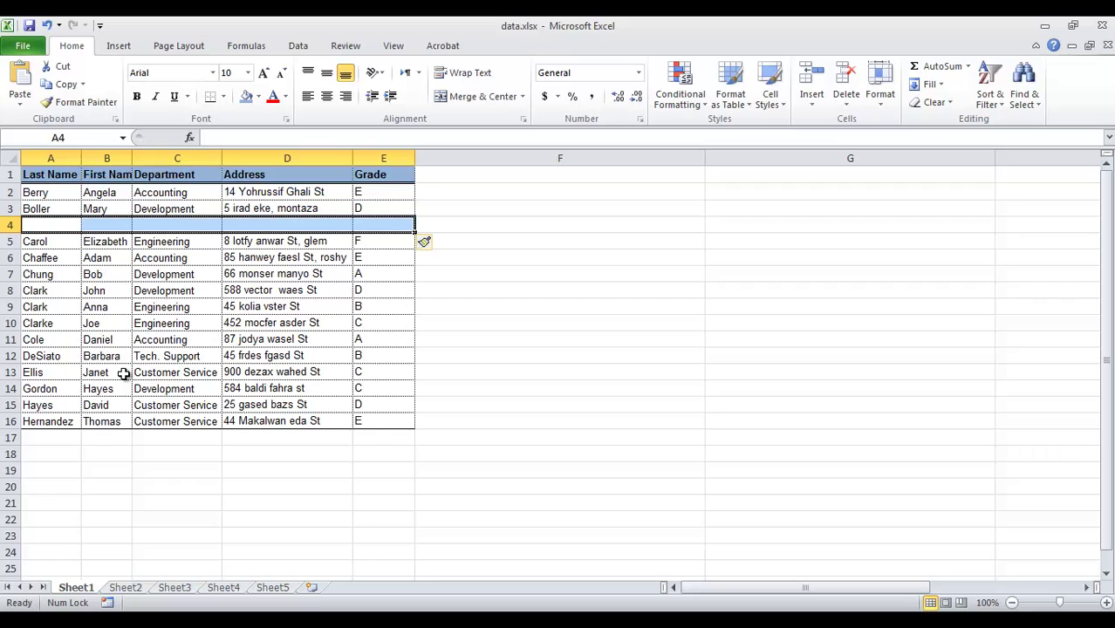
key("ctrl+z")
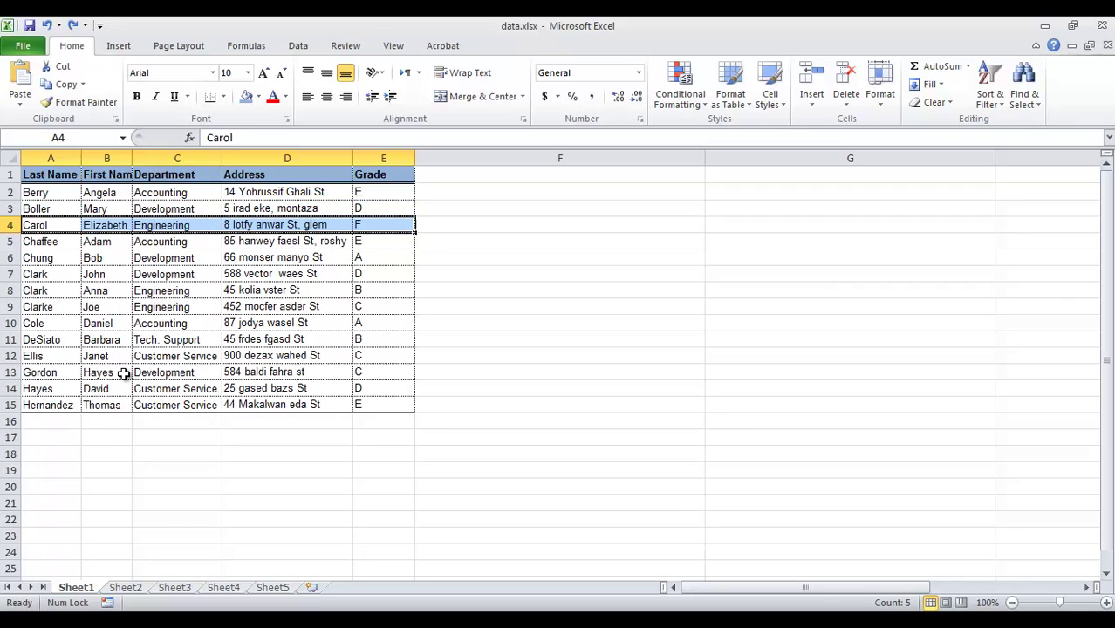
Insert an entire blank row at row 4 using the selected cells, and undo it.
right_click(120, 228)
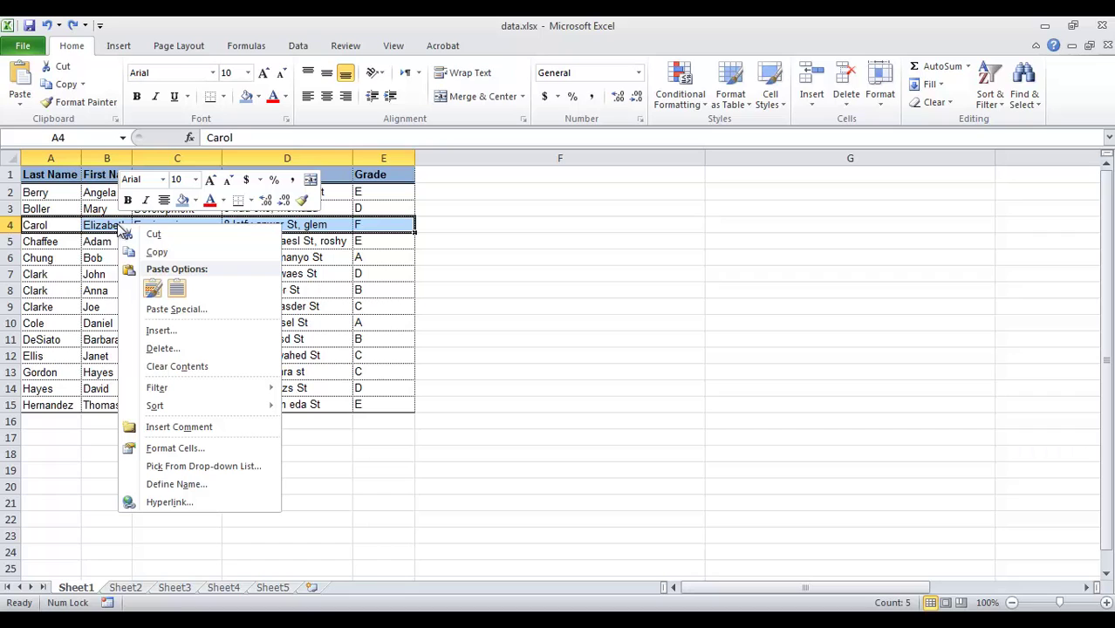
left_click(175, 330)
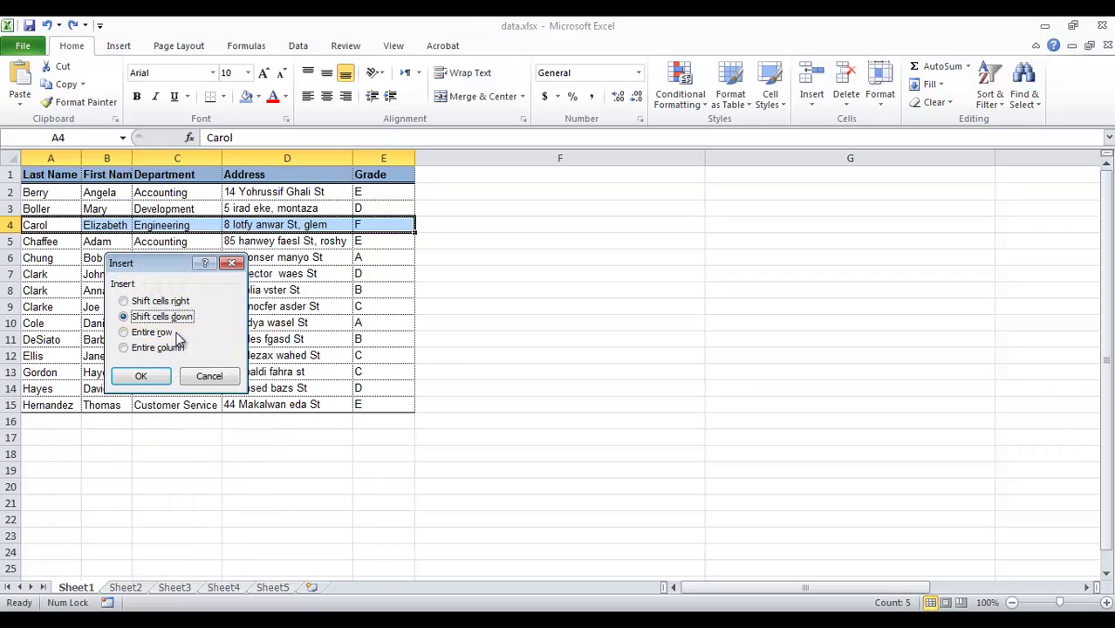
left_click(132, 334)
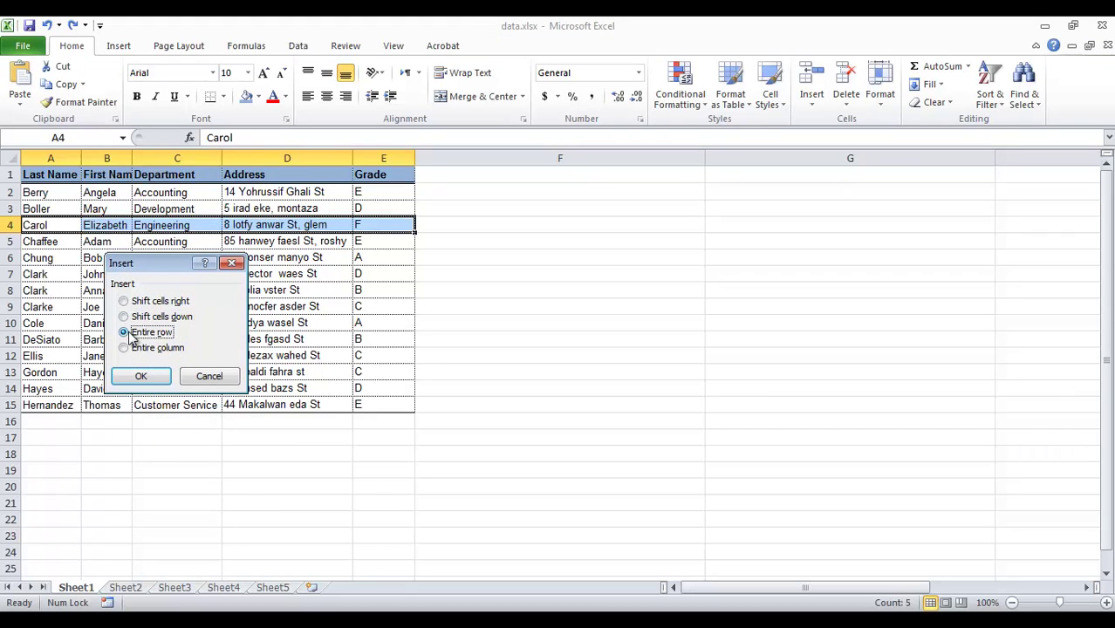
left_click(147, 376)
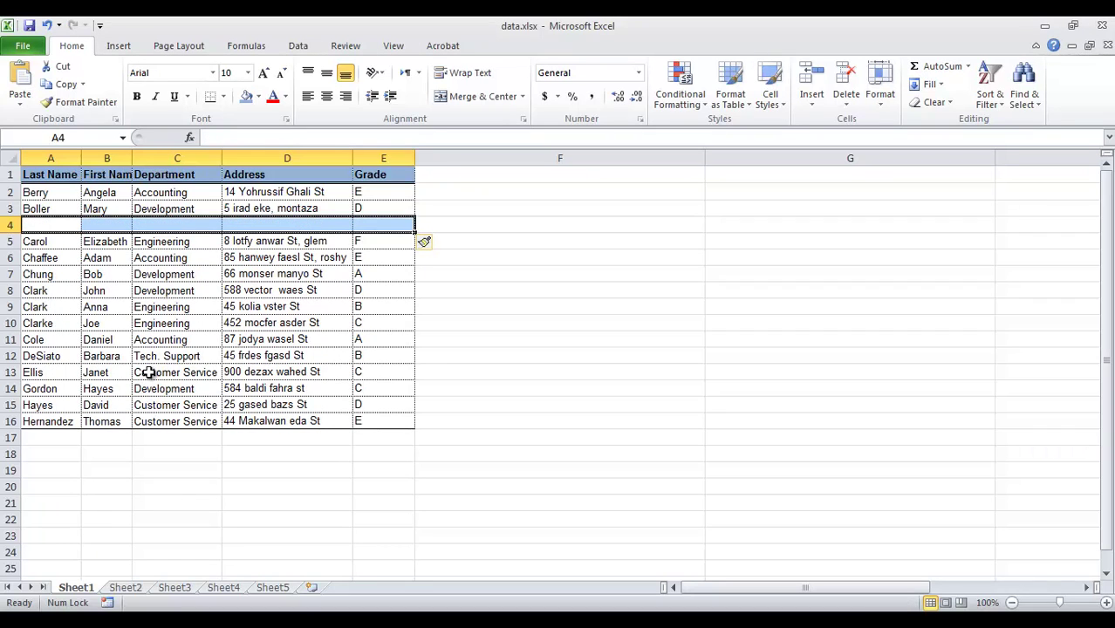
key("ctrl+z")
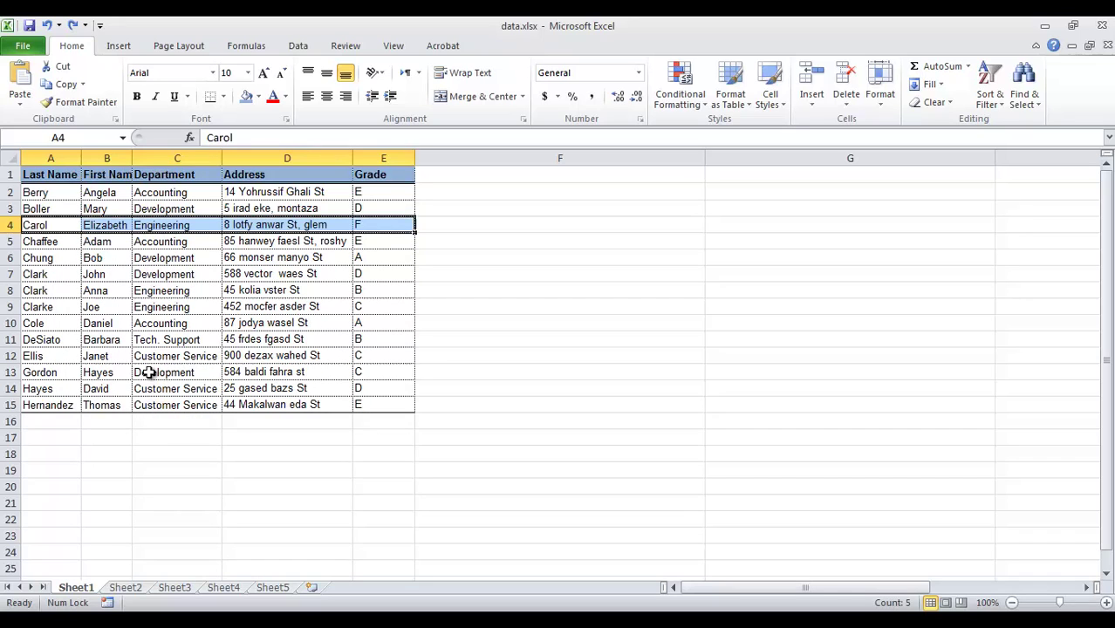
Insert a blank cell at E5 with the cells shifted right, and undo the insertion.
left_click(366, 245)
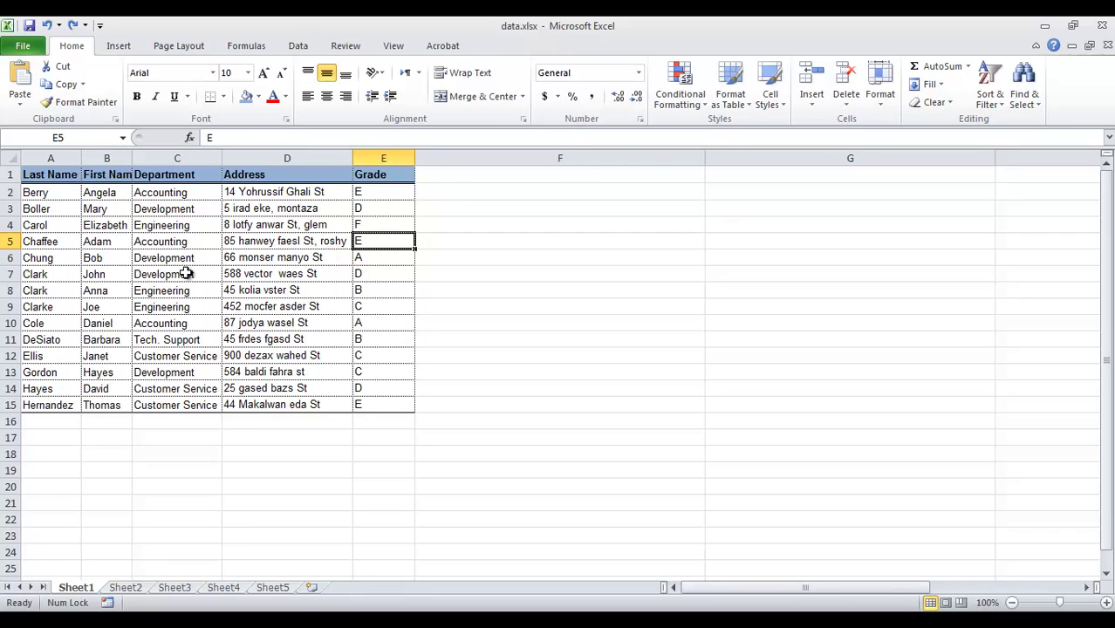
right_click(373, 244)
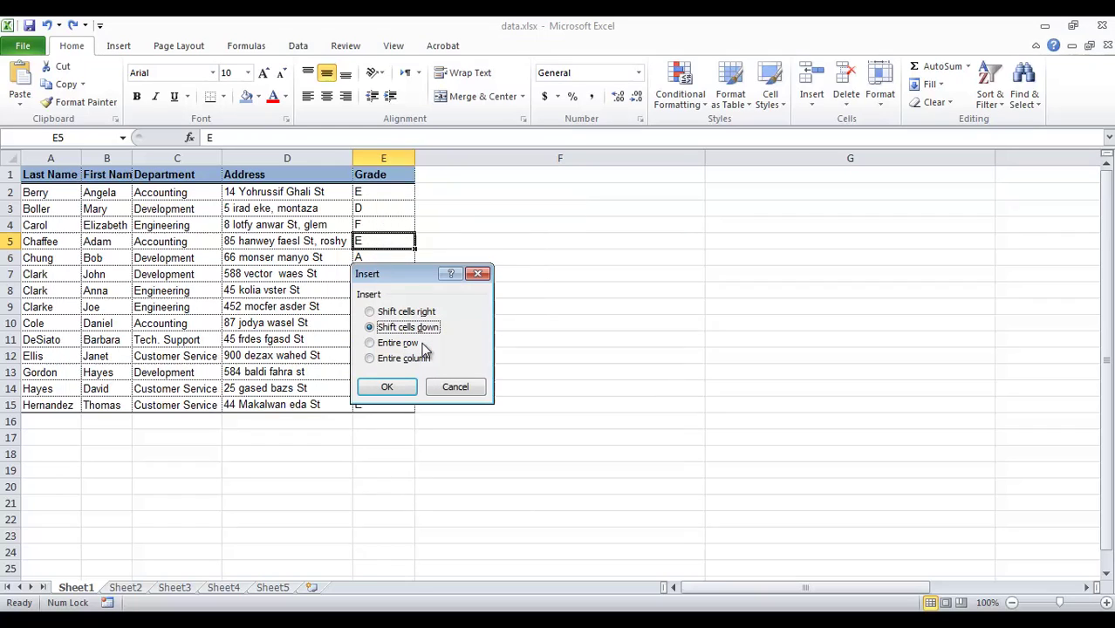
left_click(380, 313)
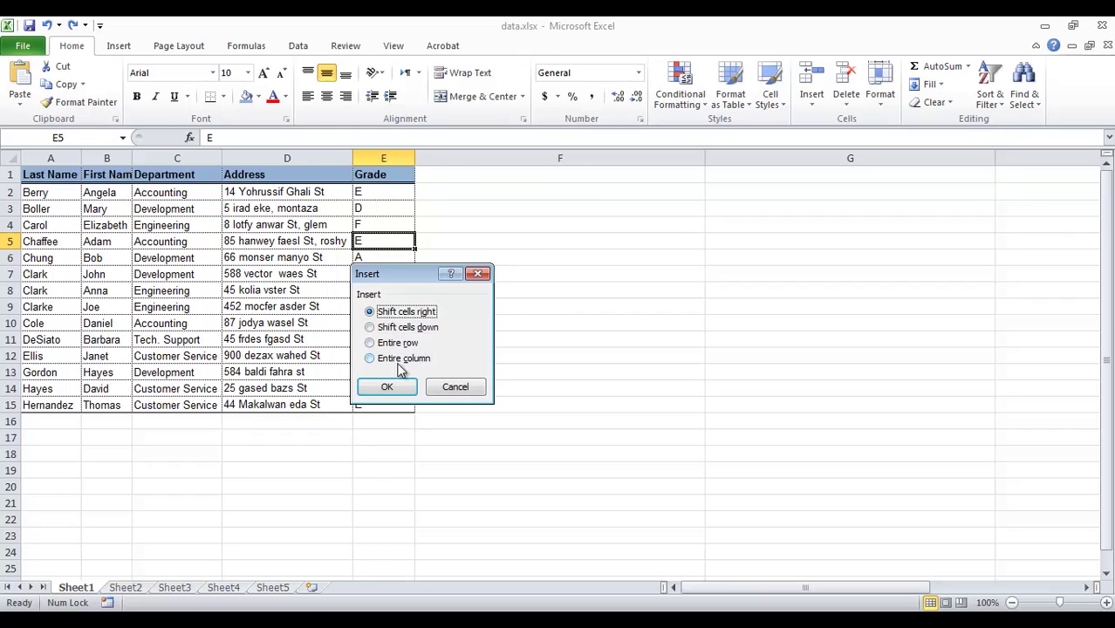
left_click(386, 386)
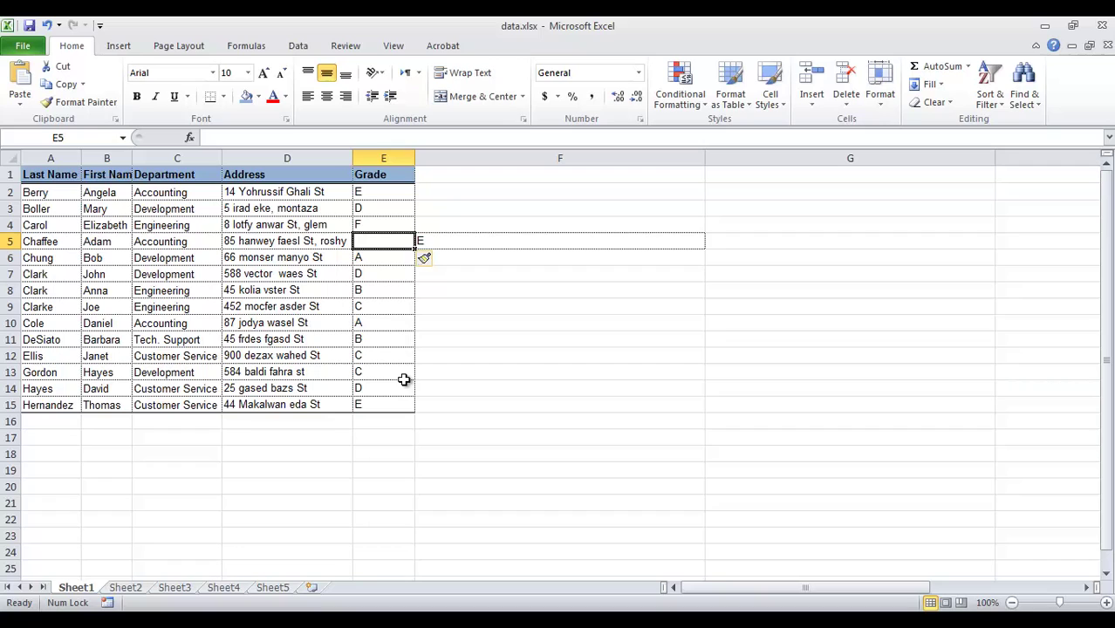
left_click(48, 26)
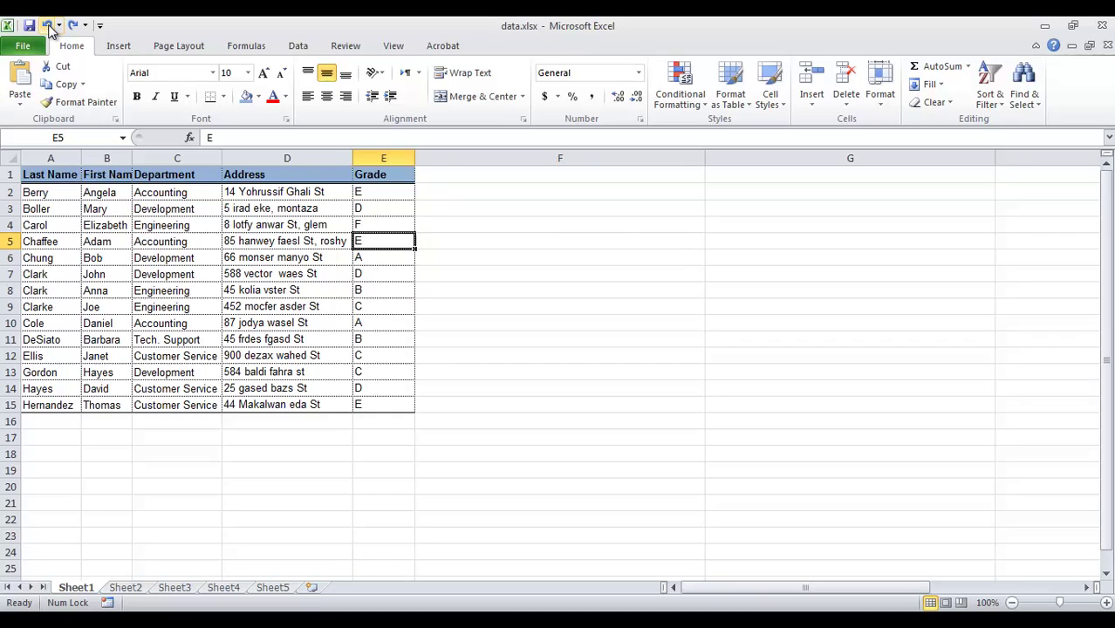
Insert a blank cell at E5 with the cells shifted down, and undo the insertion.
left_click(818, 112)
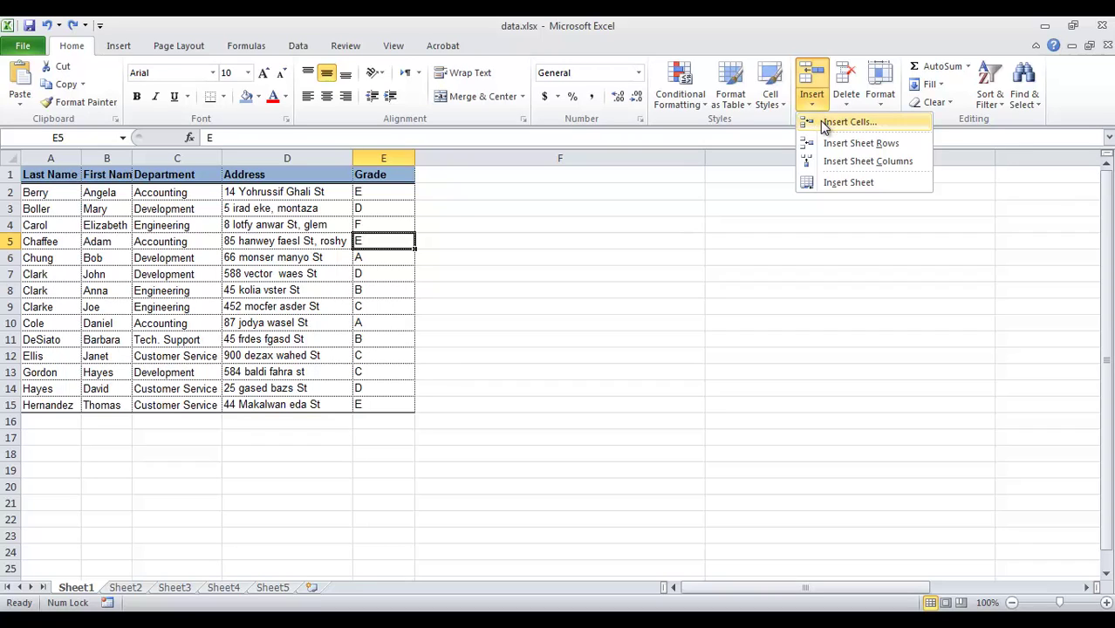
left_click(824, 122)
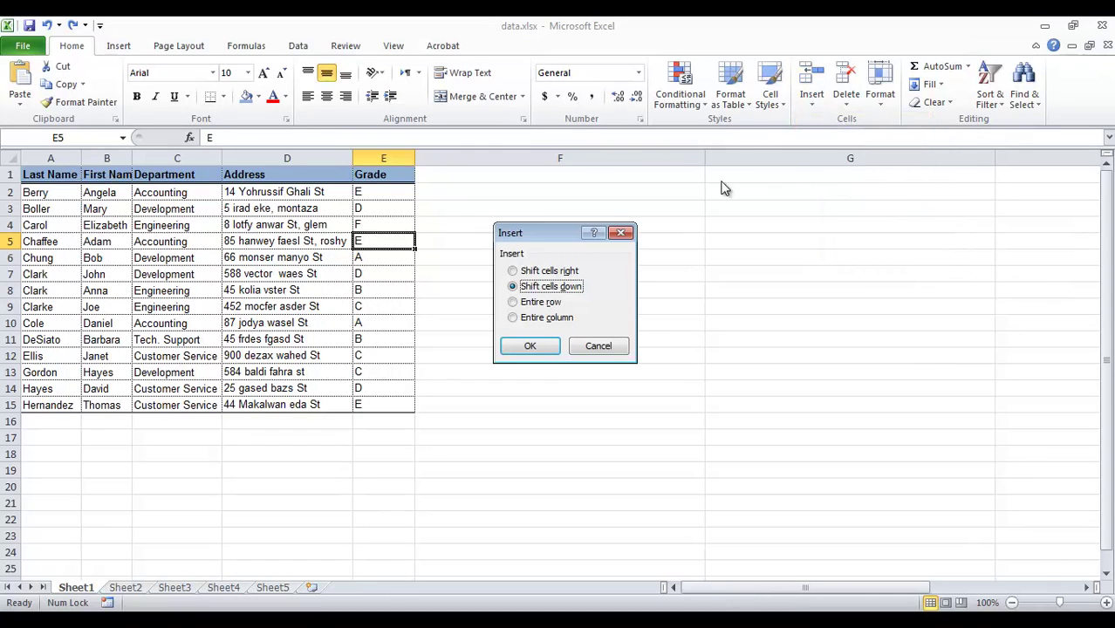
left_click(532, 349)
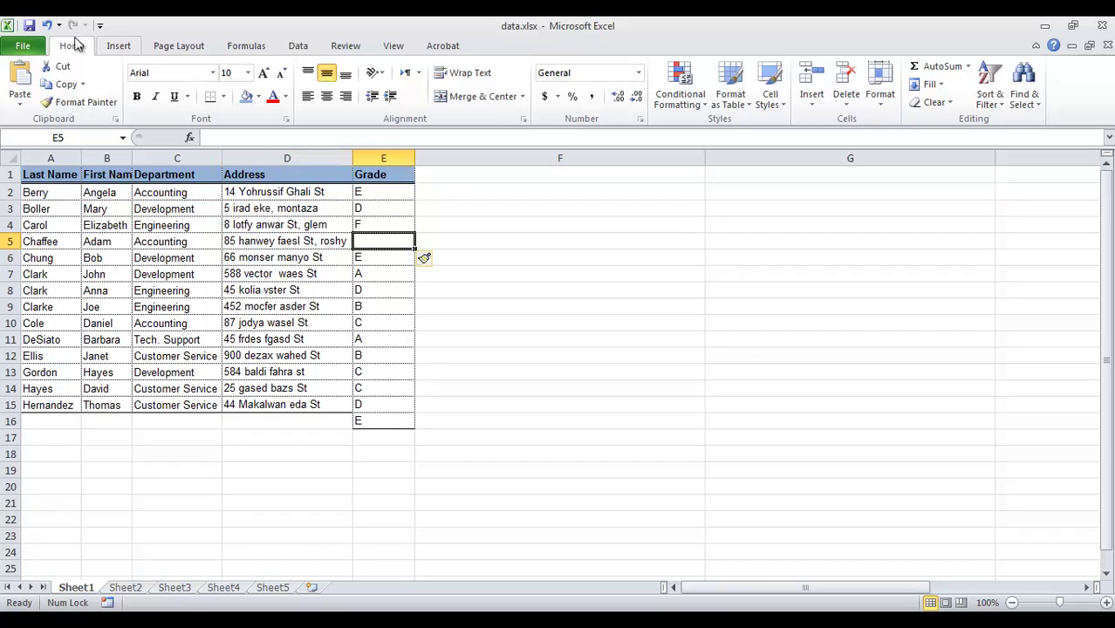
left_click(48, 26)
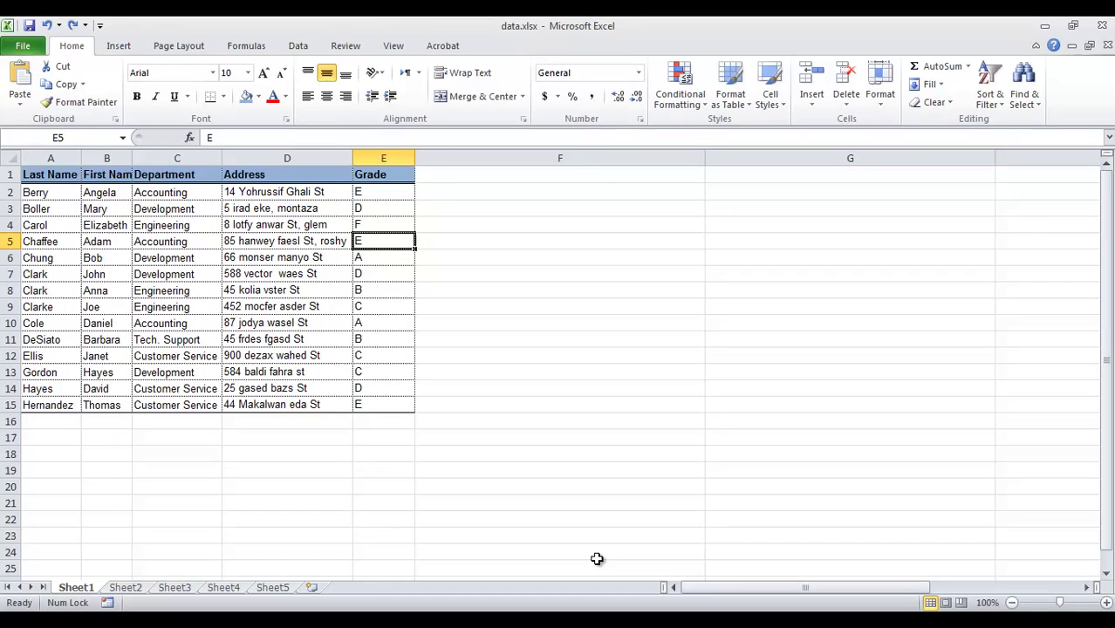
Clear the contents of cell D6, cell C9 and the range C5:D6.
left_click(299, 260)
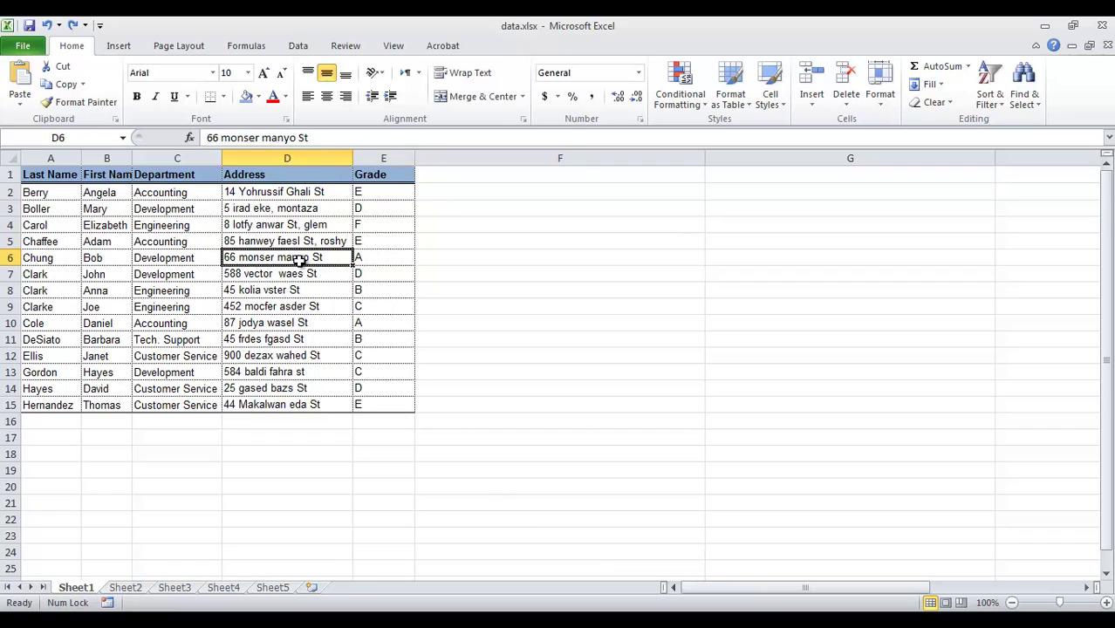
key("Delete")
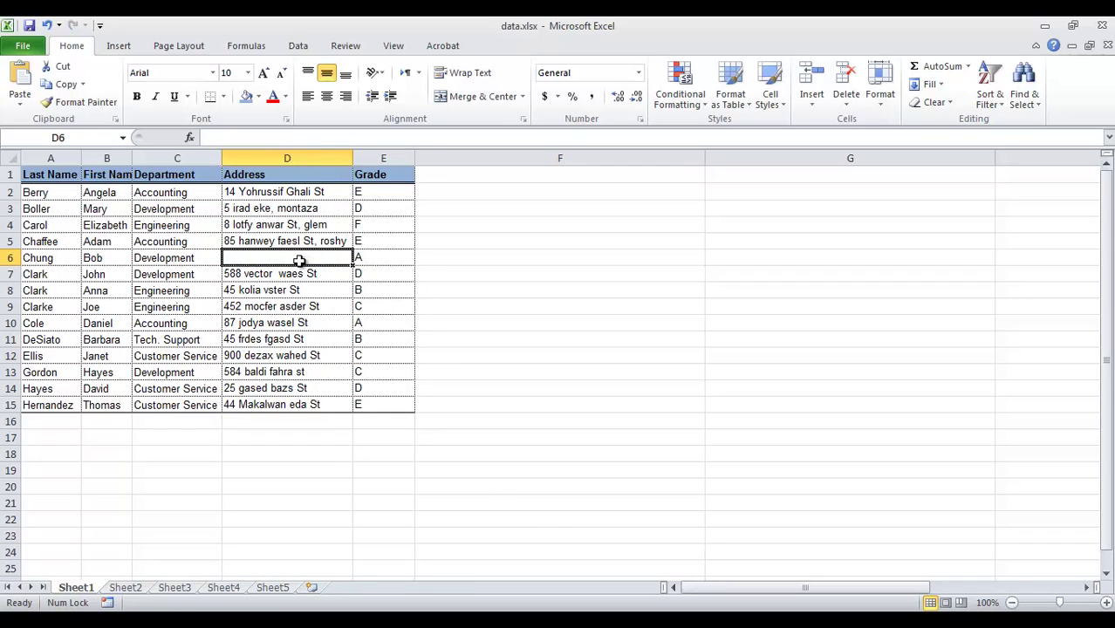
left_click(179, 304)
key("Delete")
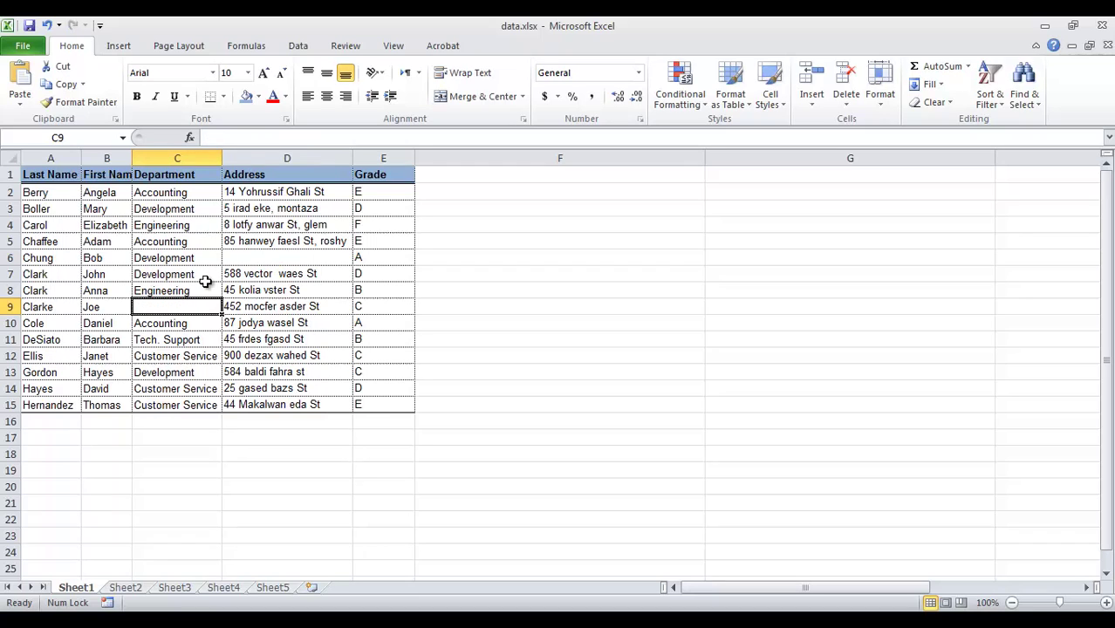
left_click_drag(175, 246, 229, 263)
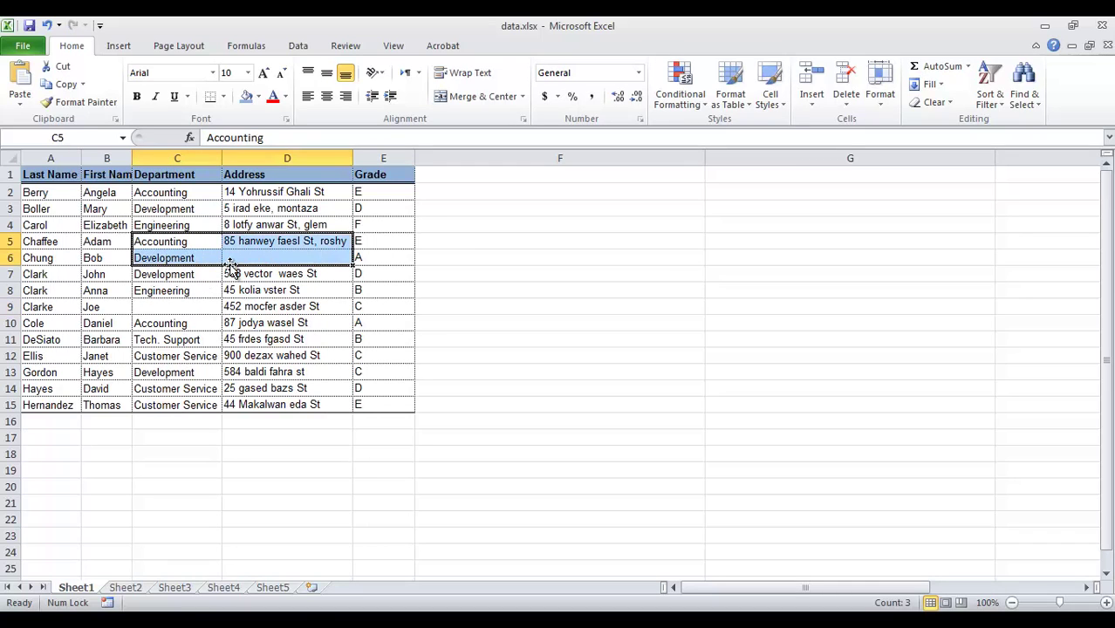
key("Delete")
Undo the three content deletions in the Department and Address columns.
left_click(263, 303)
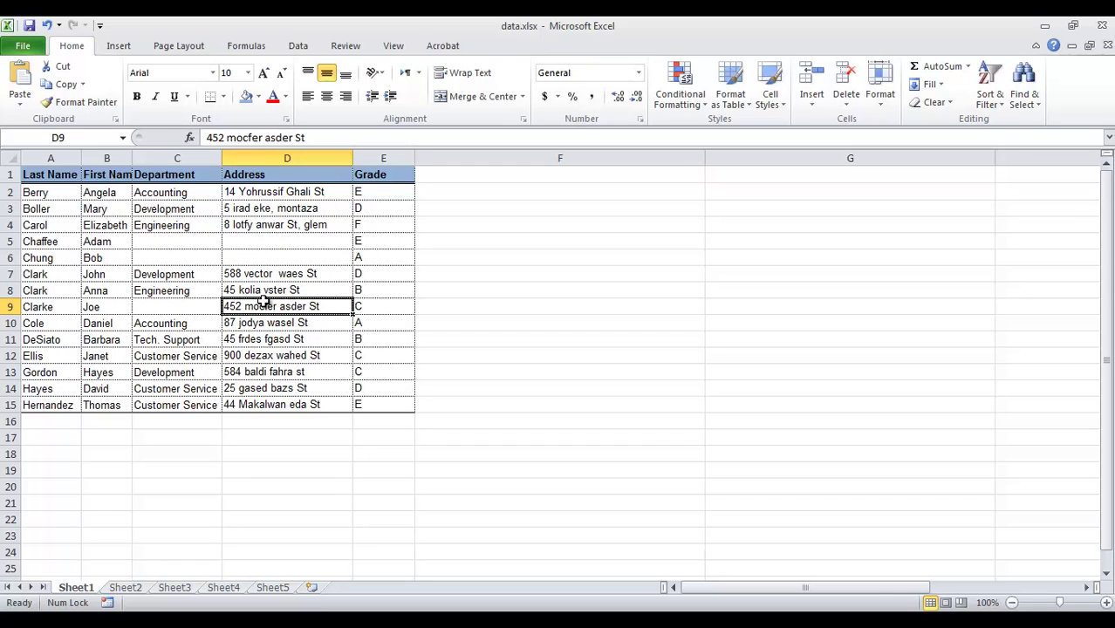
key("ctrl+z")
key("ctrl+z")
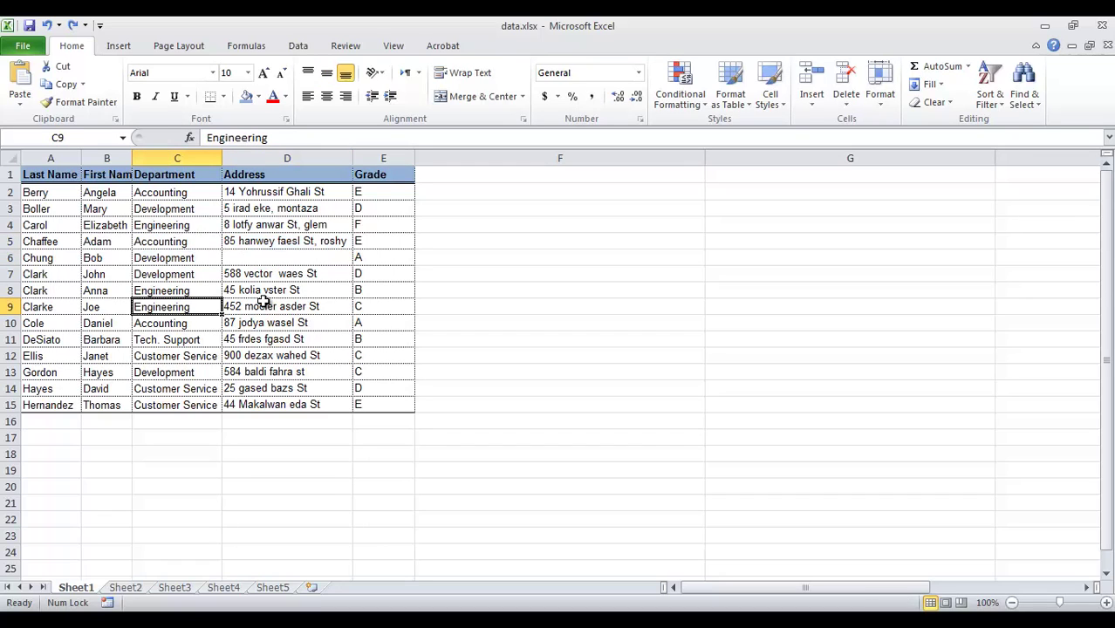
key("ctrl+z")
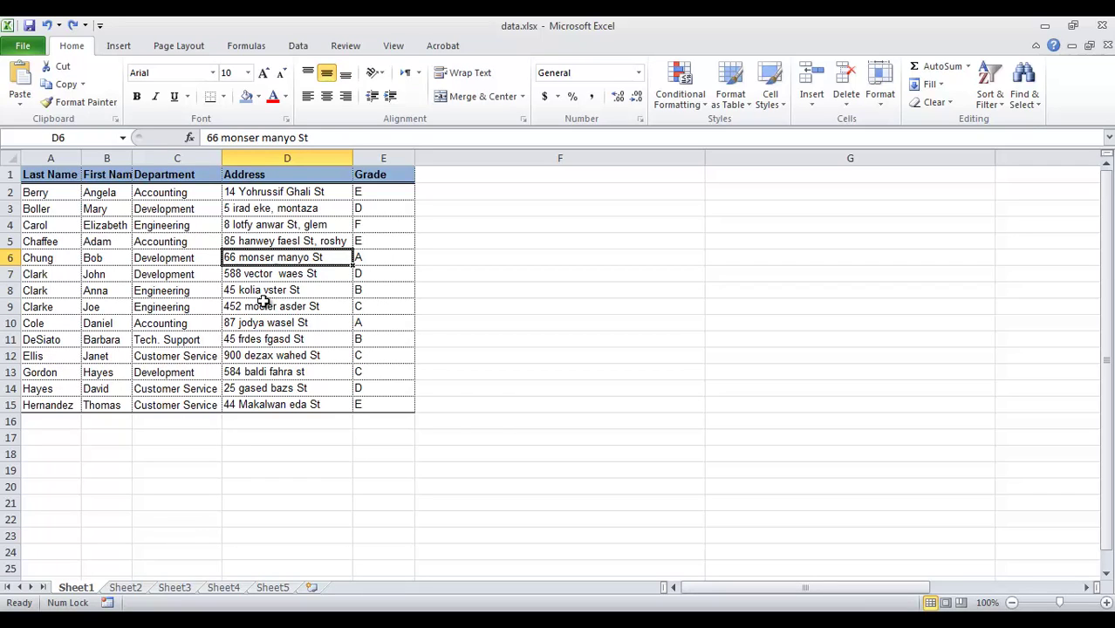
Delete cell E5 in the Grade column with the remaining cells shifted up.
left_click(369, 241)
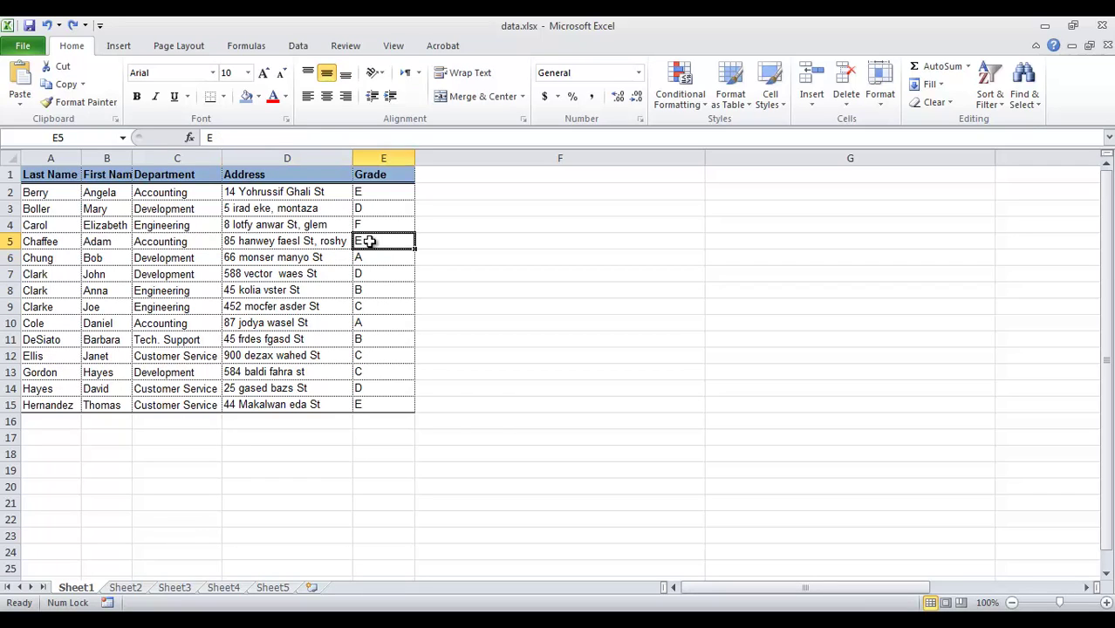
right_click(370, 242)
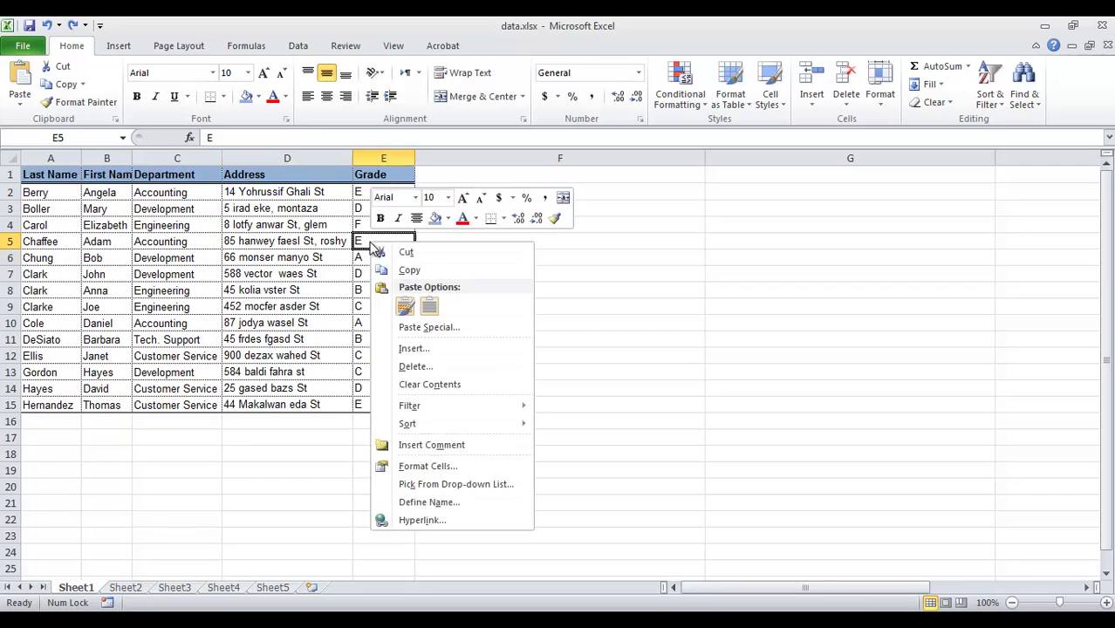
left_click(421, 366)
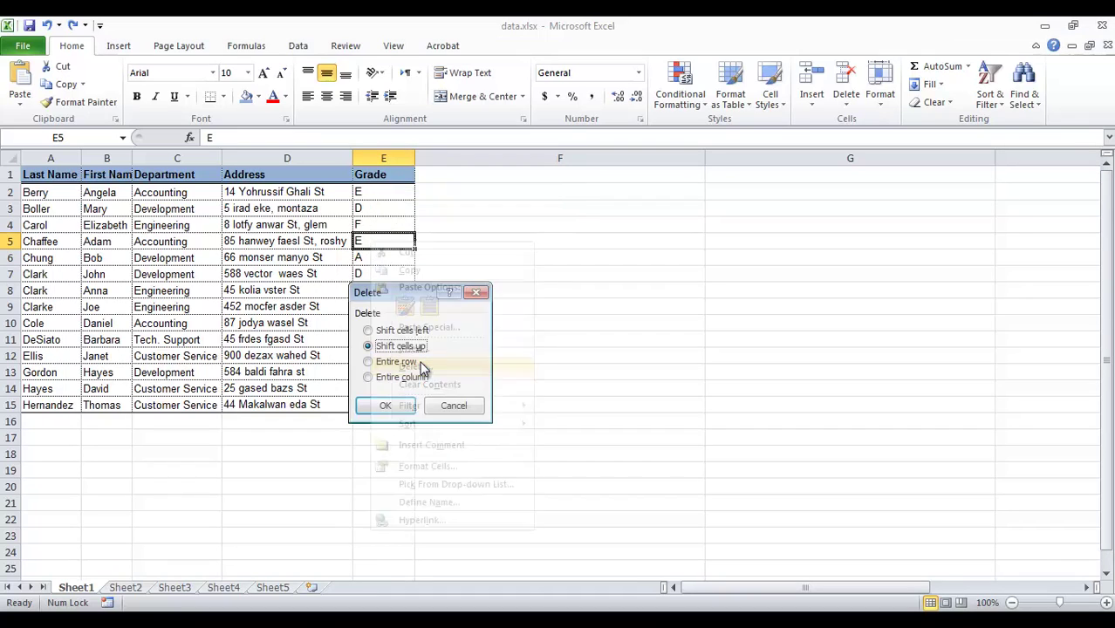
left_click(410, 407)
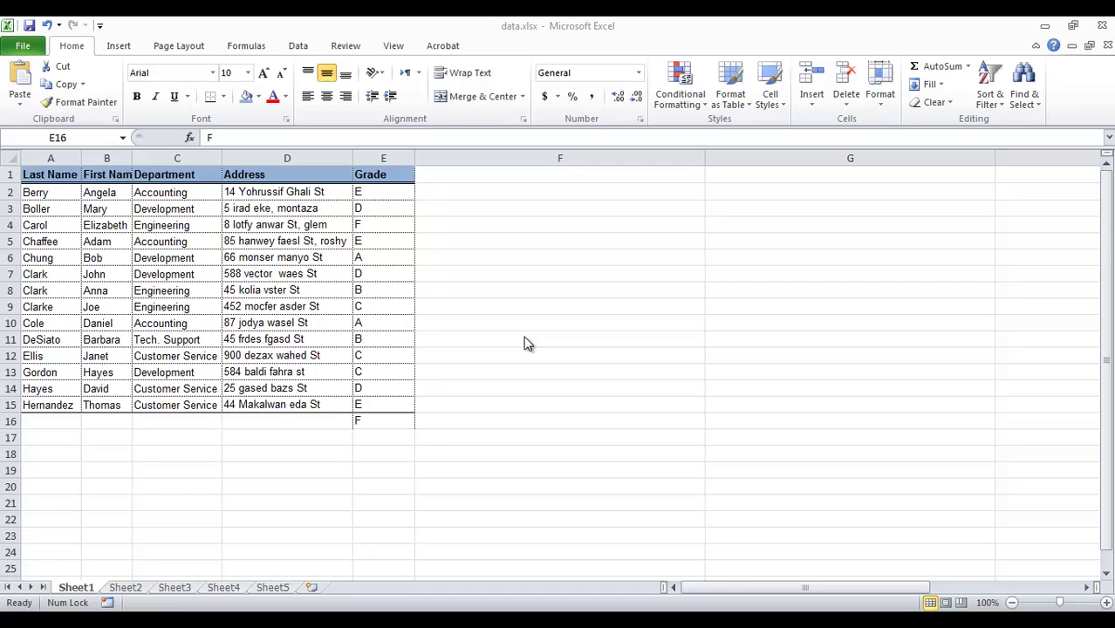
Delete cell E7 in the Grade column with the remaining cells shifted up.
left_click(373, 424)
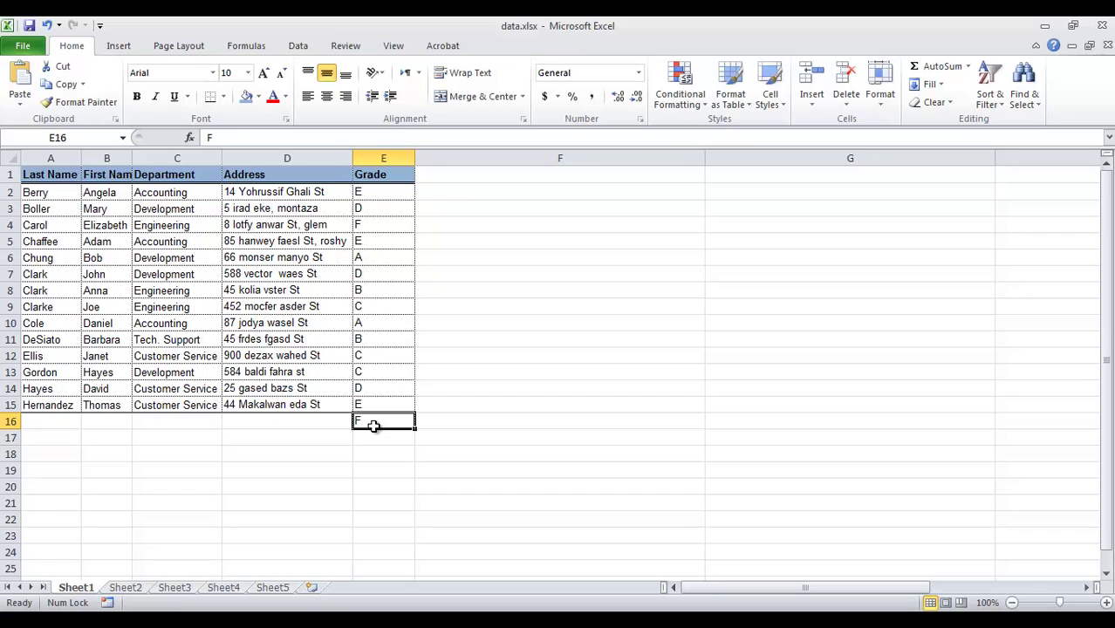
left_click(388, 275)
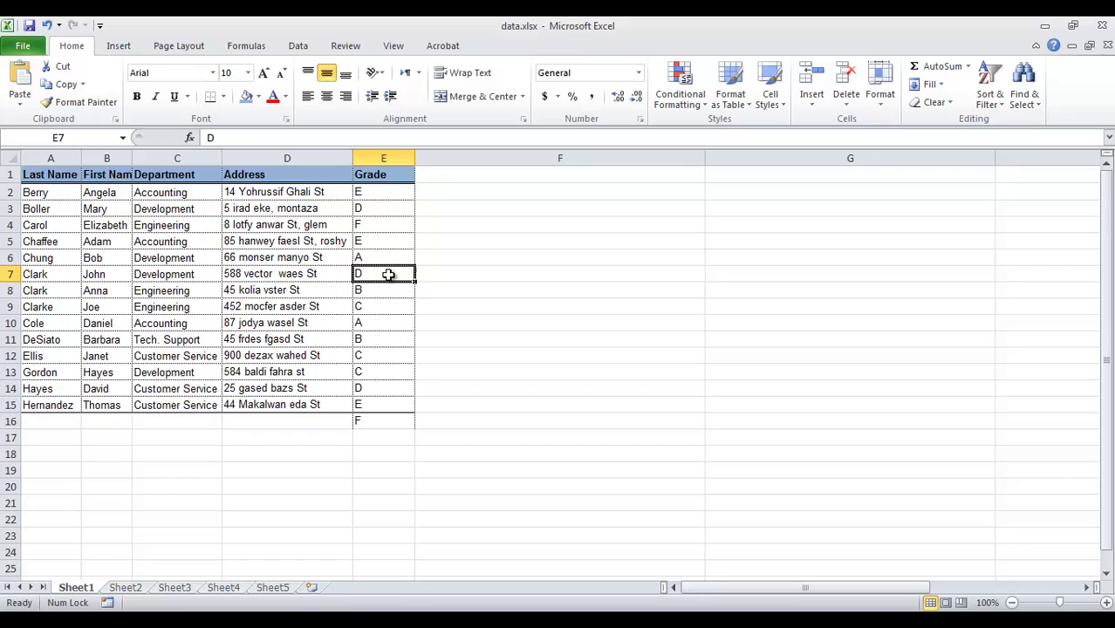
left_click(388, 291)
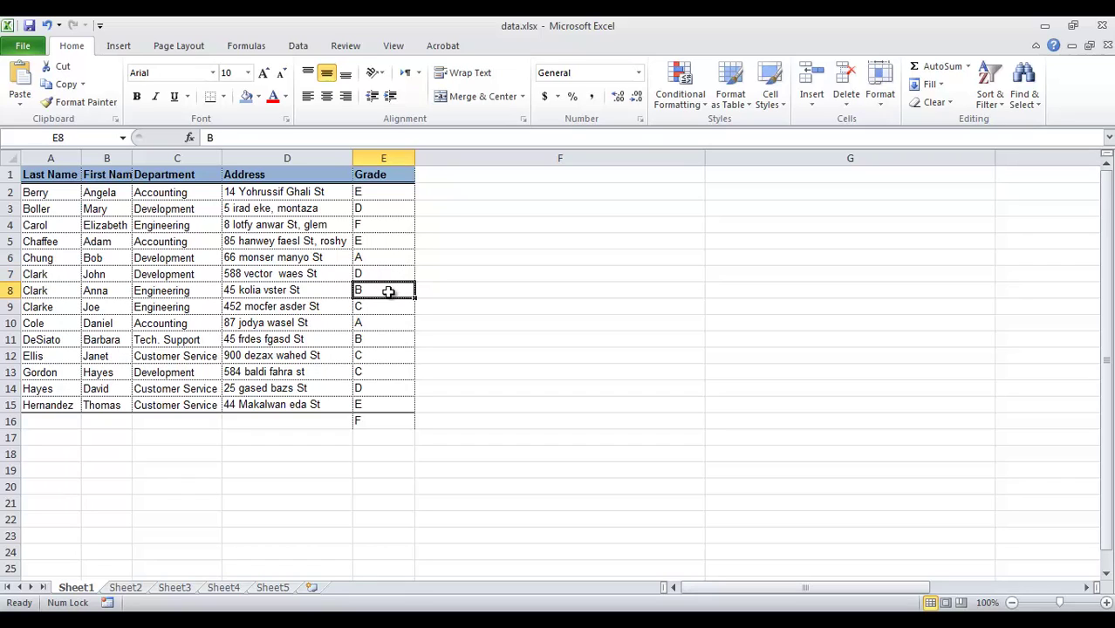
left_click(402, 274)
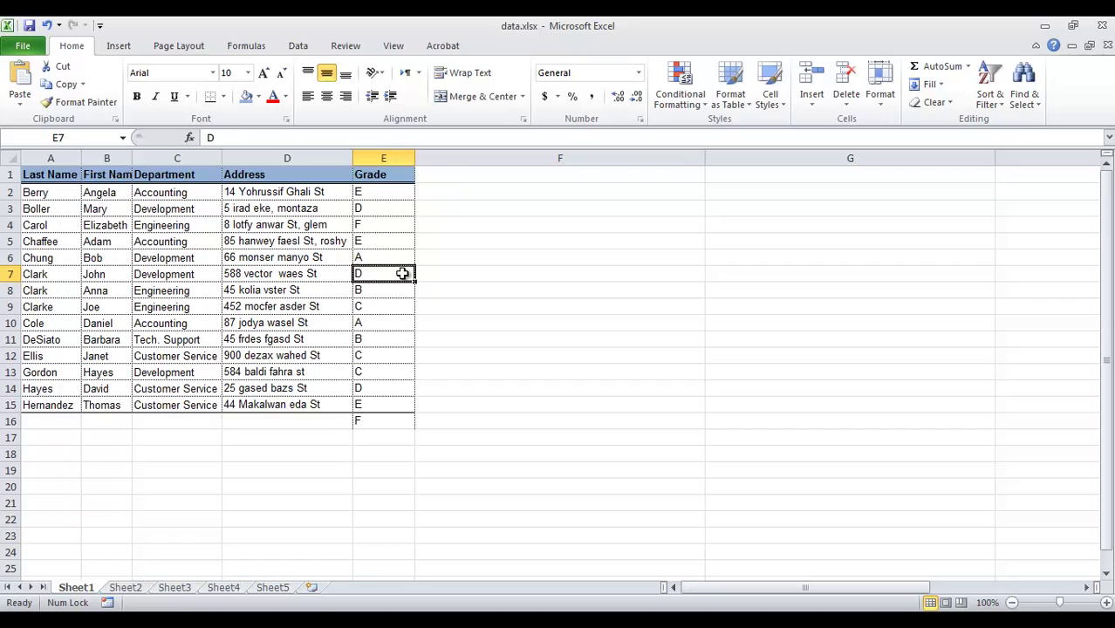
right_click(402, 273)
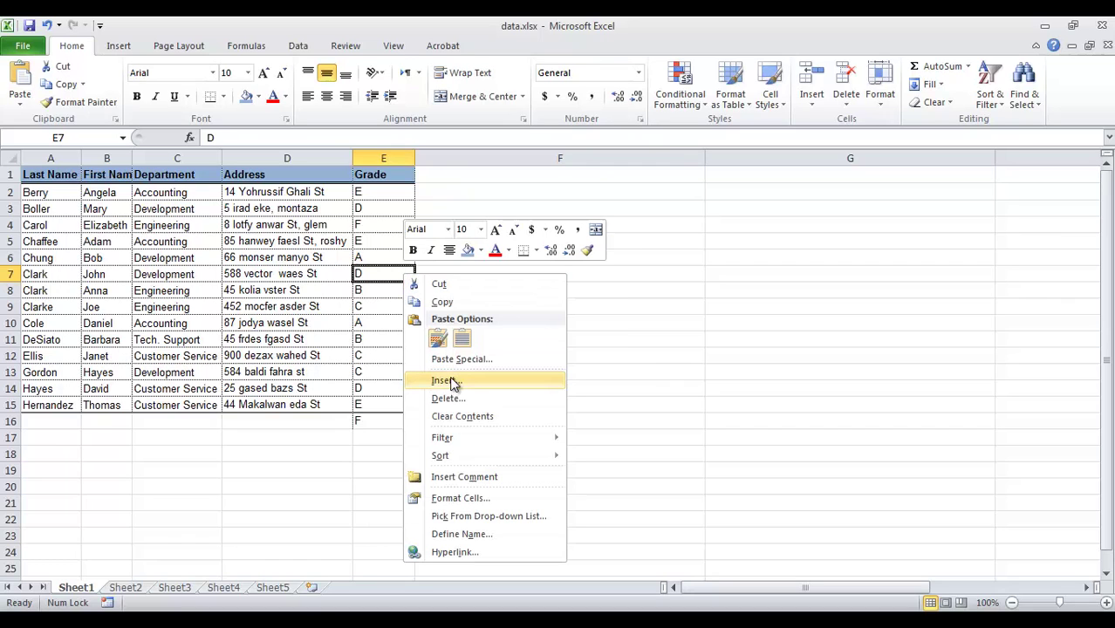
left_click(468, 399)
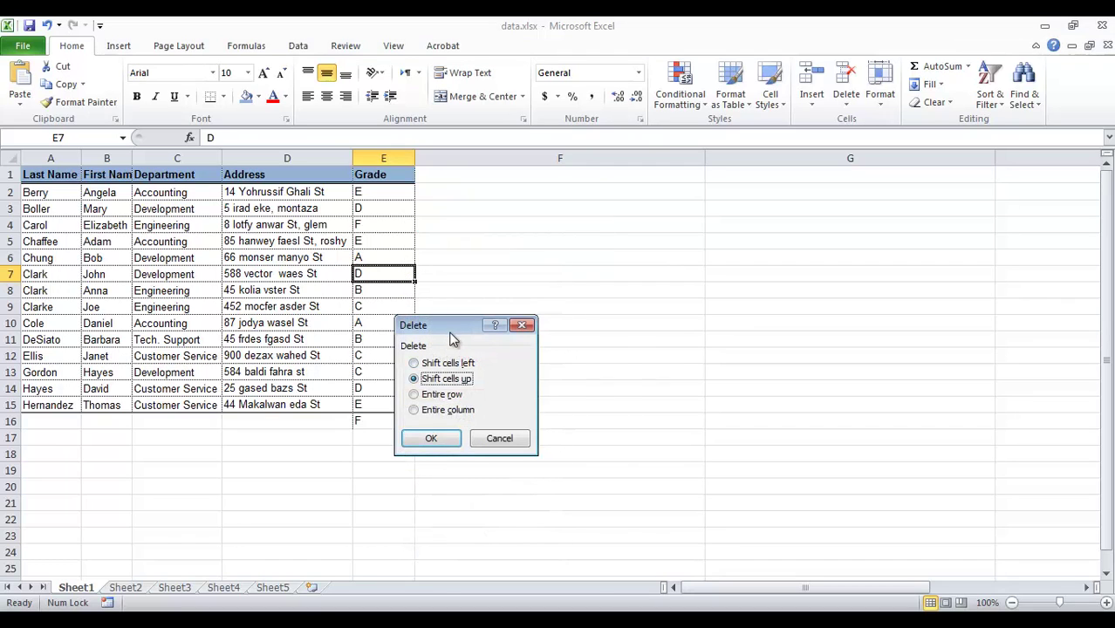
left_click_drag(454, 329, 573, 233)
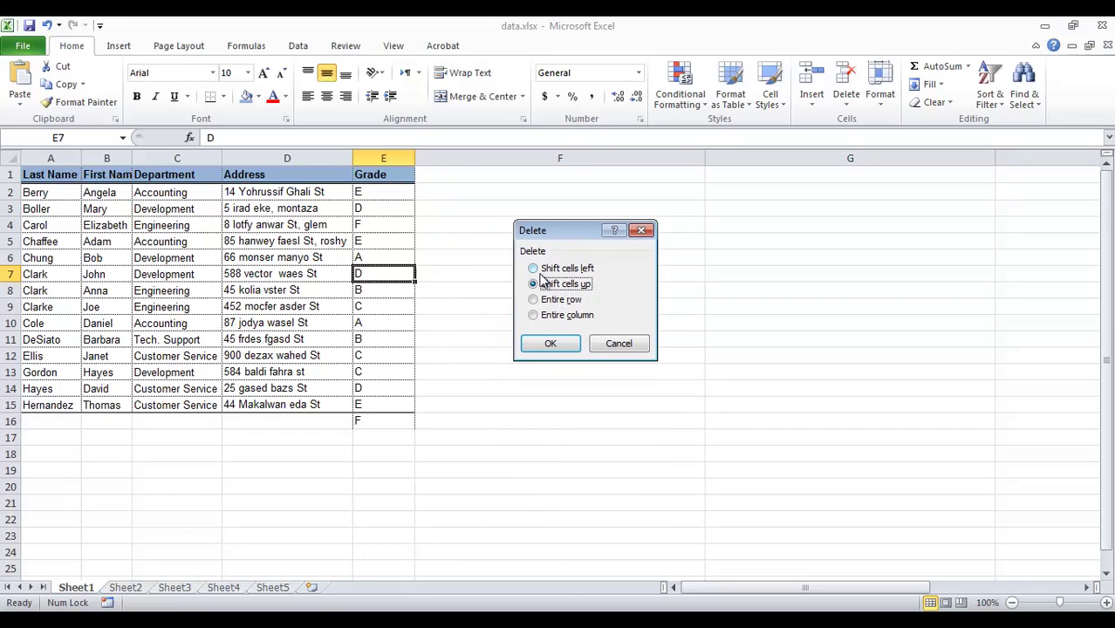
left_click(552, 345)
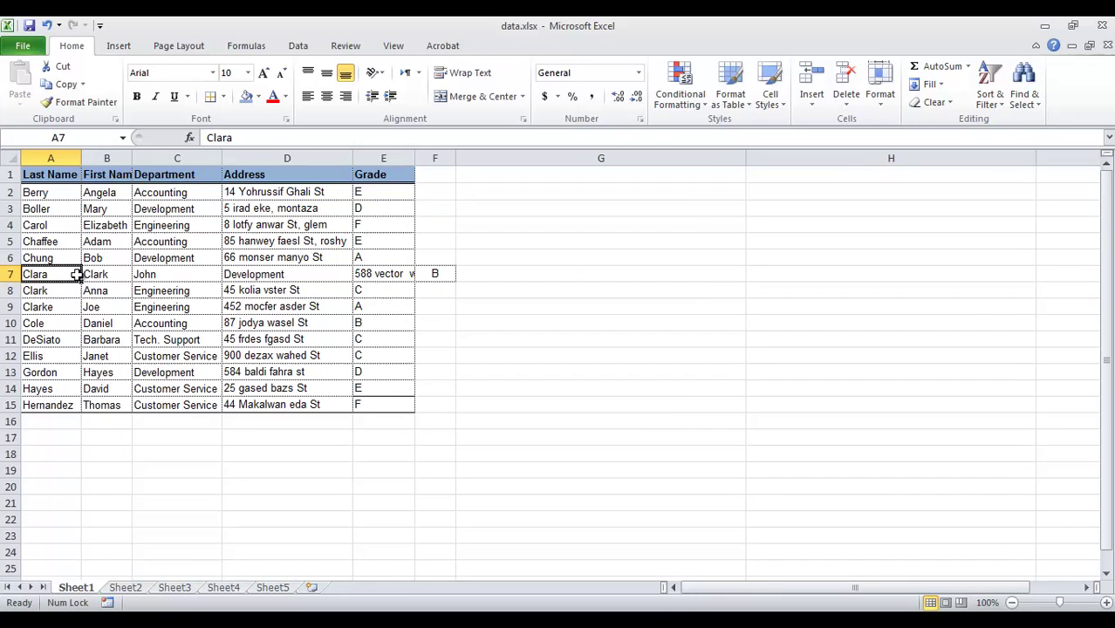
Delete the extra cell A7 in the Last Name column with the row's remaining cells shifted left.
left_click(439, 273)
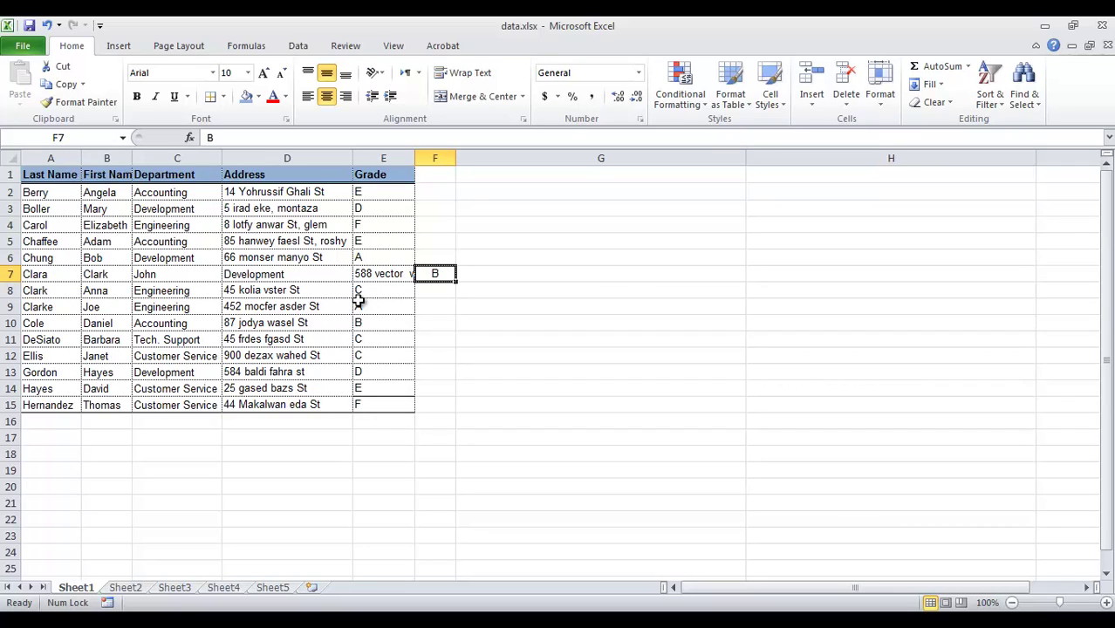
left_click(59, 277)
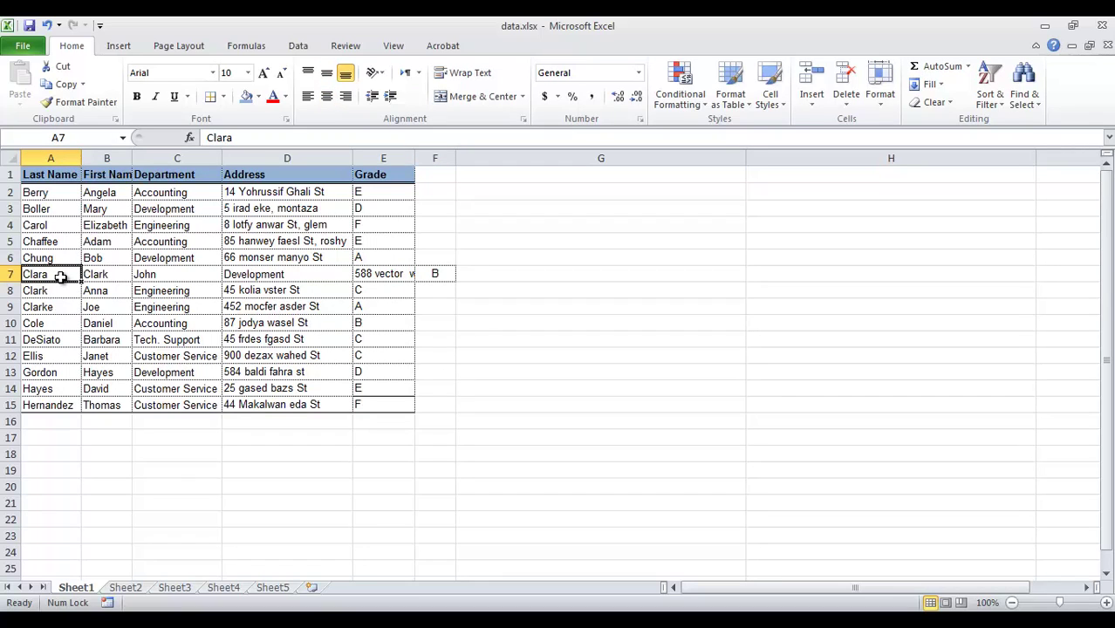
right_click(59, 277)
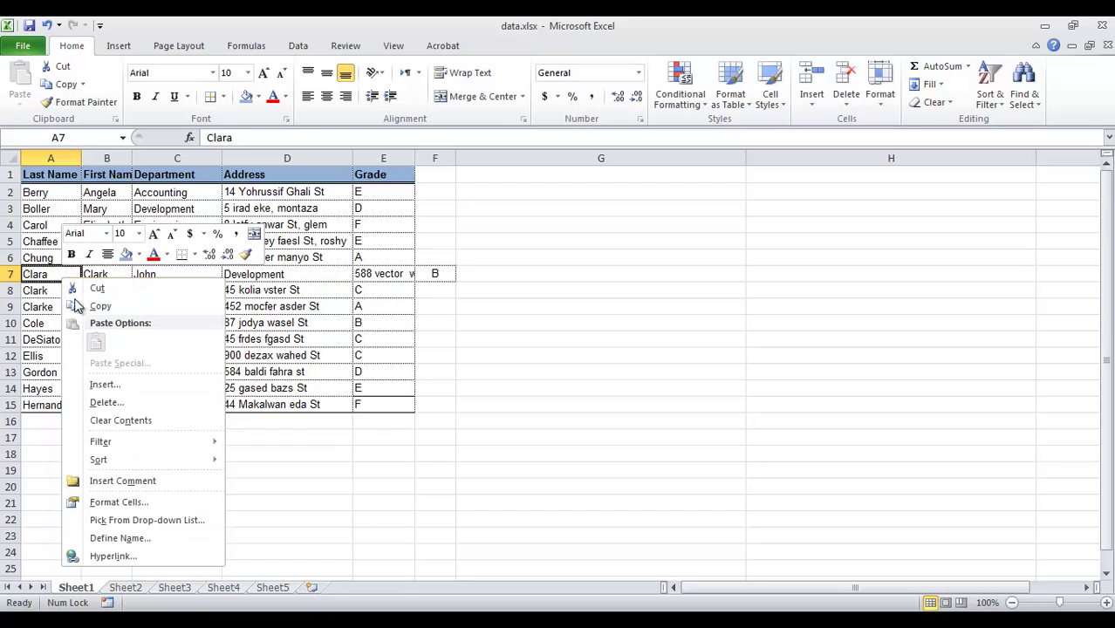
left_click(119, 404)
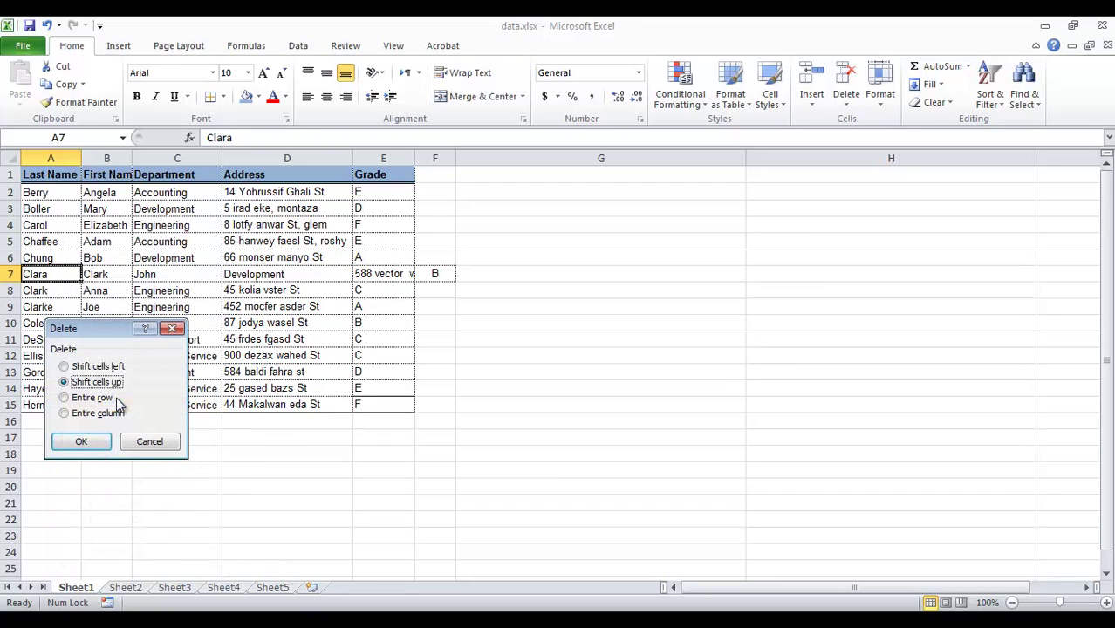
left_click_drag(135, 332, 271, 294)
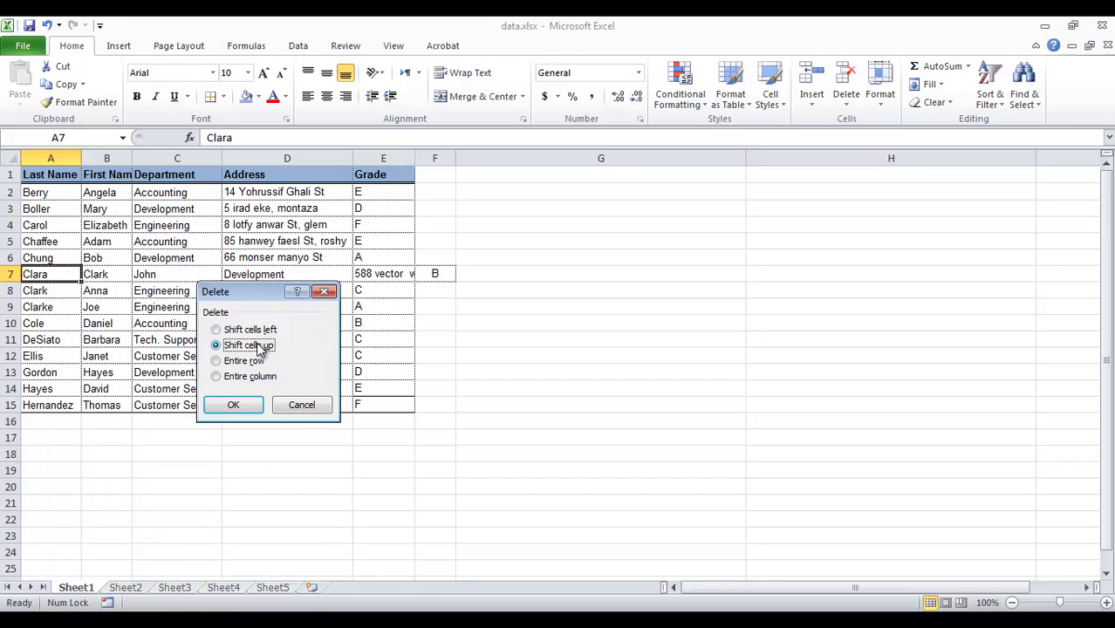
left_click(218, 331)
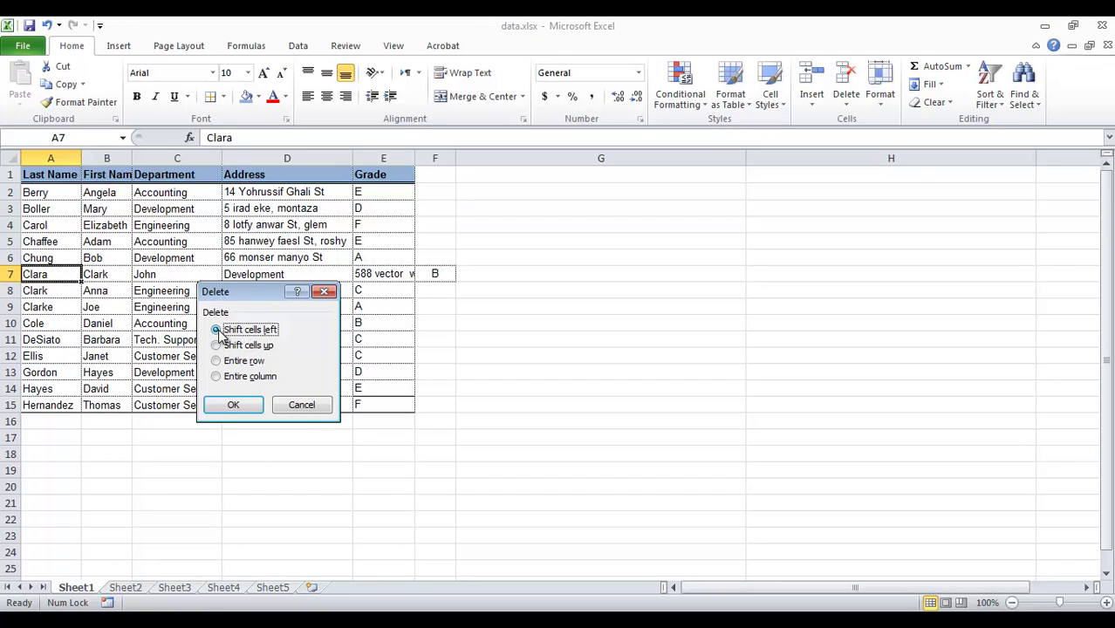
left_click(251, 411)
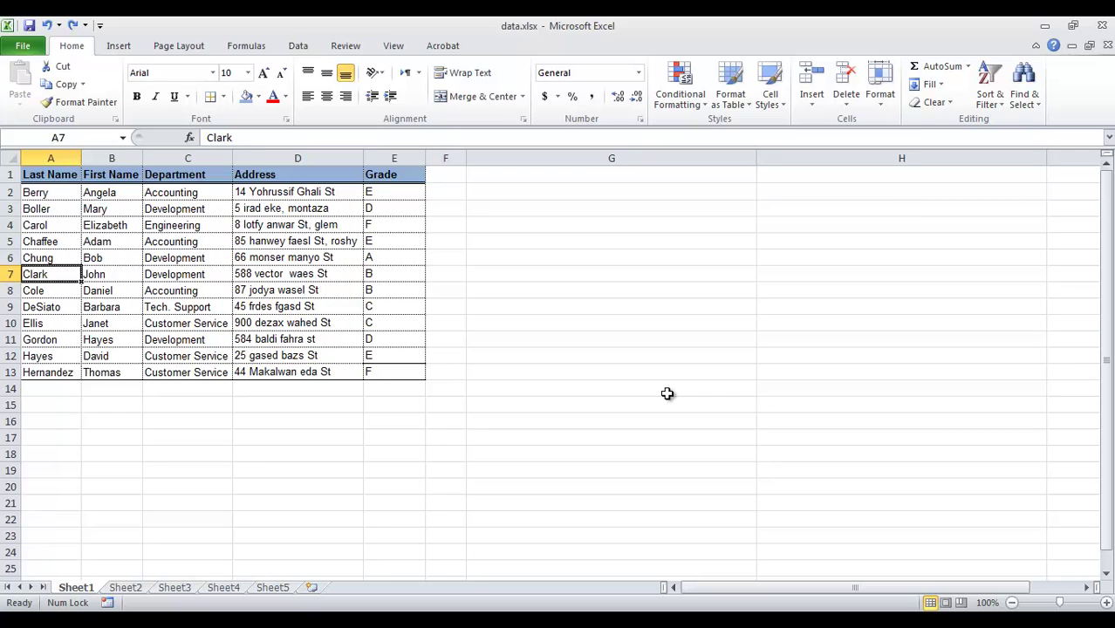
Delete the entire row 7 of the employee table, starting from cell A7.
right_click(69, 276)
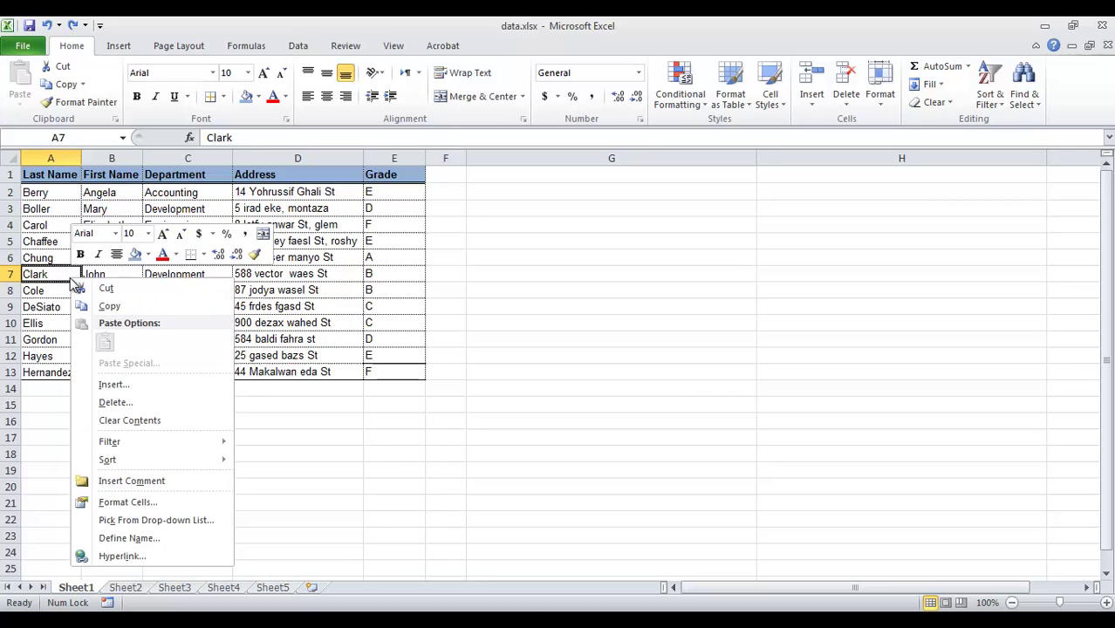
left_click(169, 406)
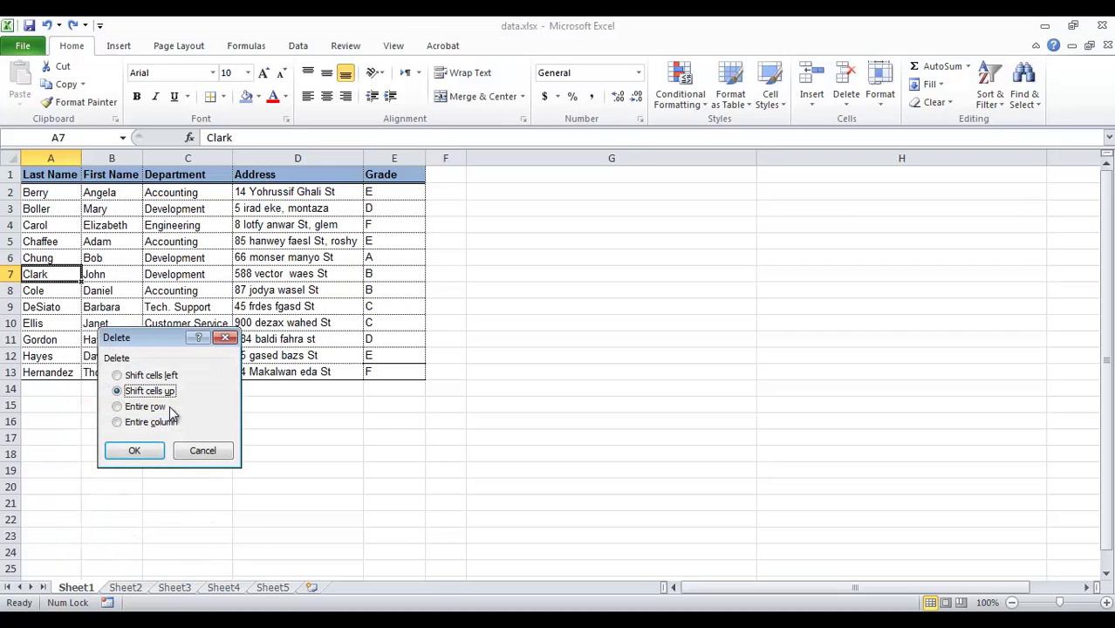
left_click(118, 407)
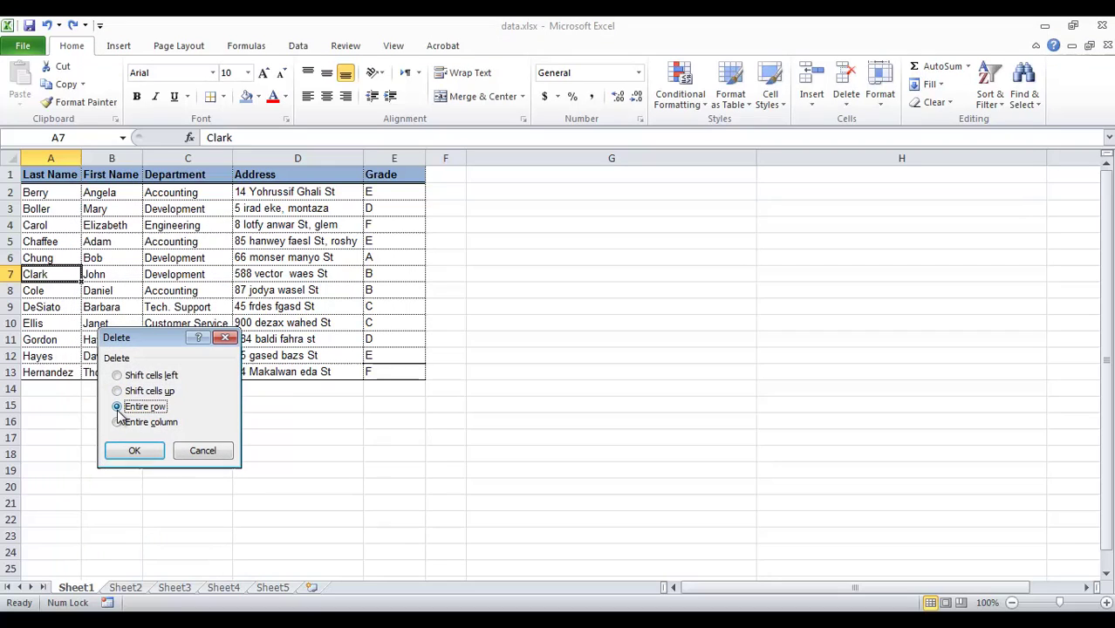
left_click(139, 453)
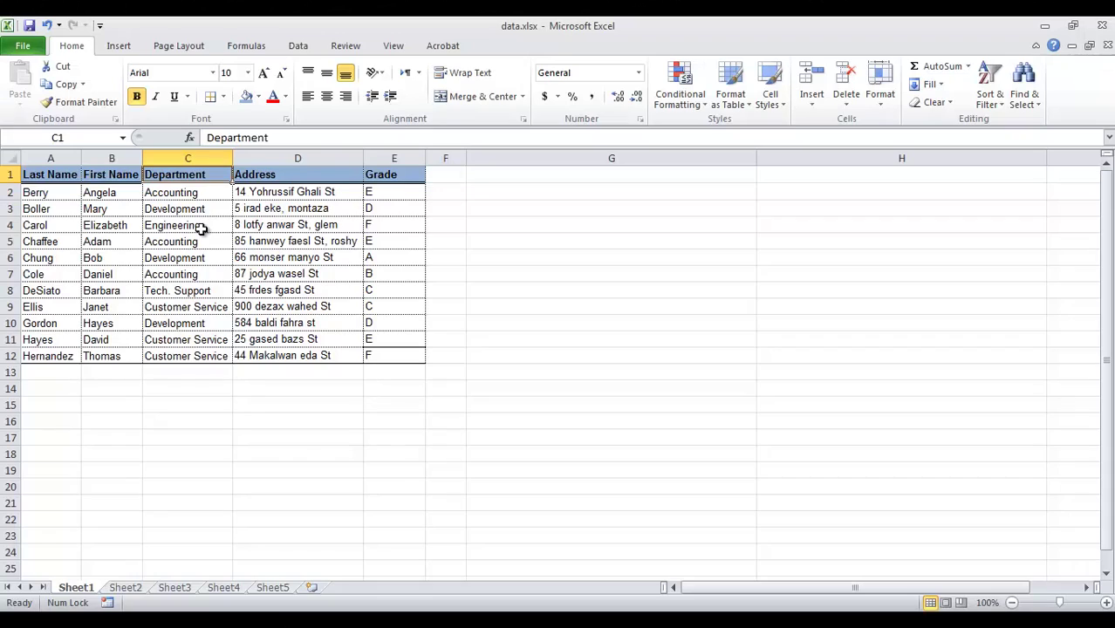
Delete the entire Department column, starting from cell C4.
left_click(201, 228)
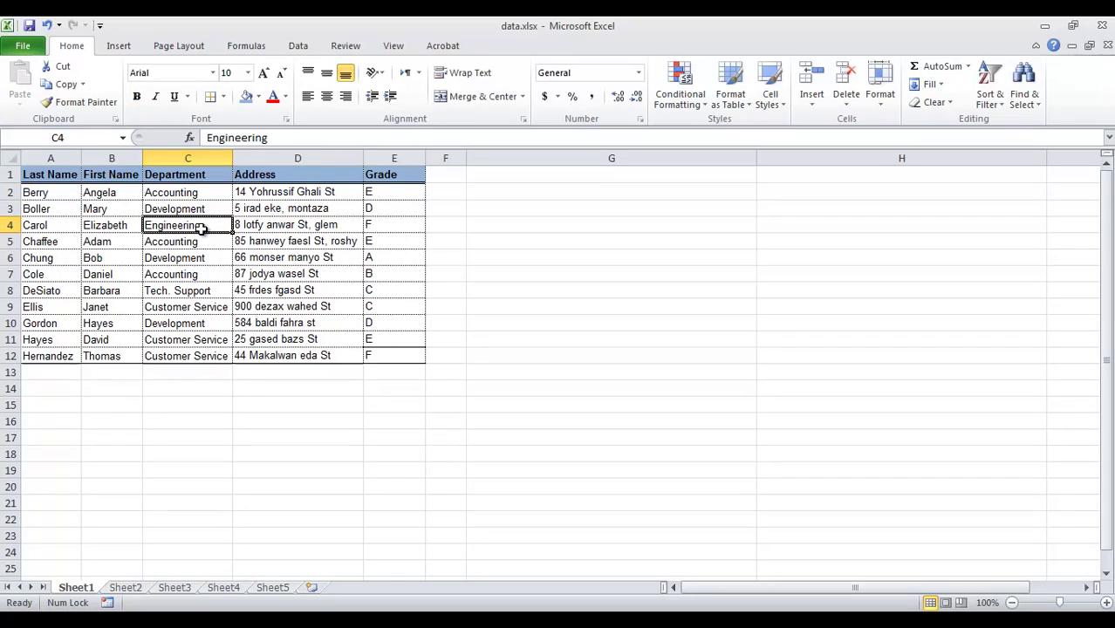
right_click(201, 229)
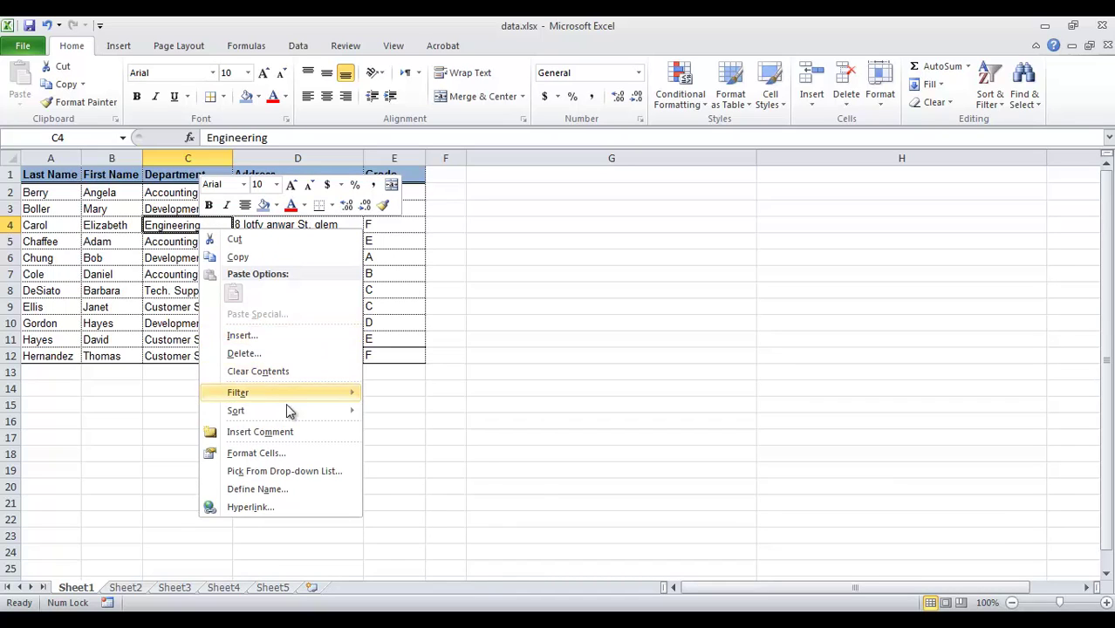
left_click(248, 353)
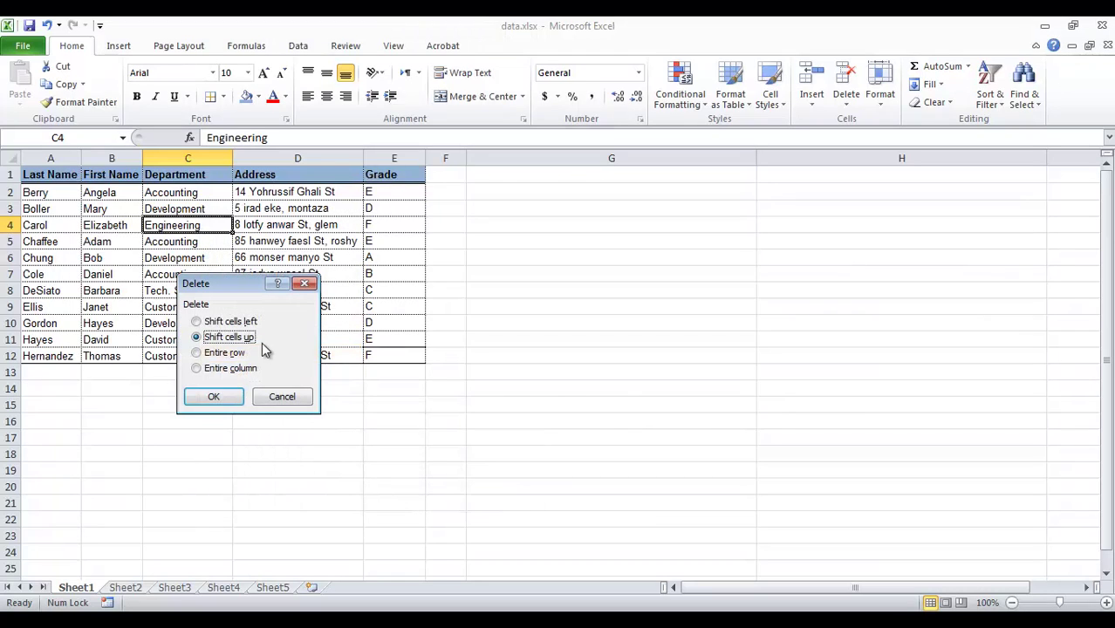
left_click(231, 369)
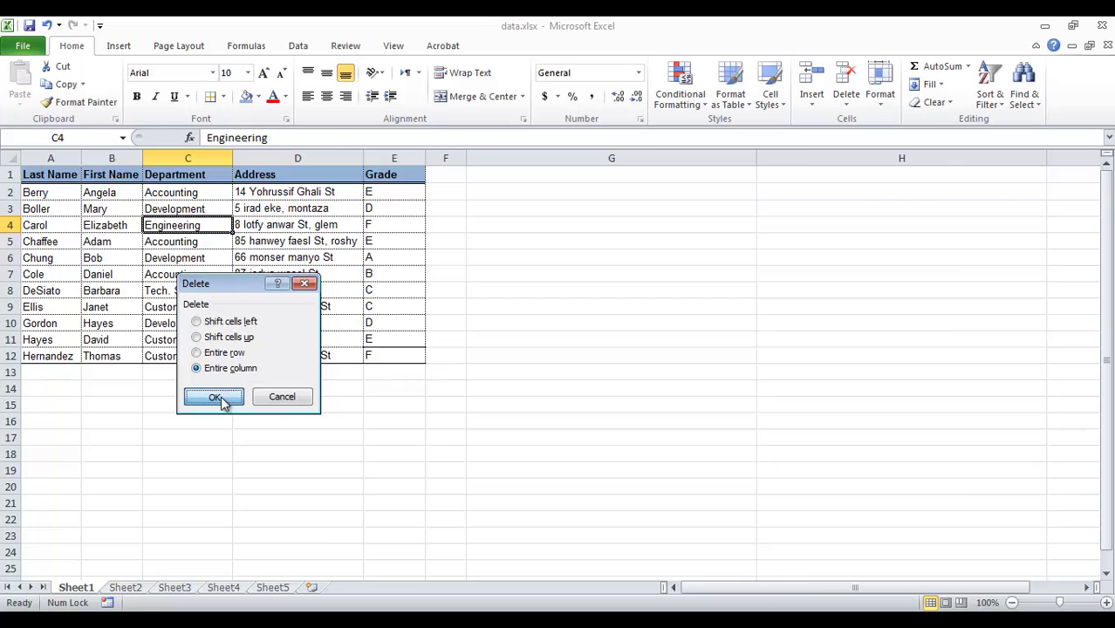
left_click(222, 398)
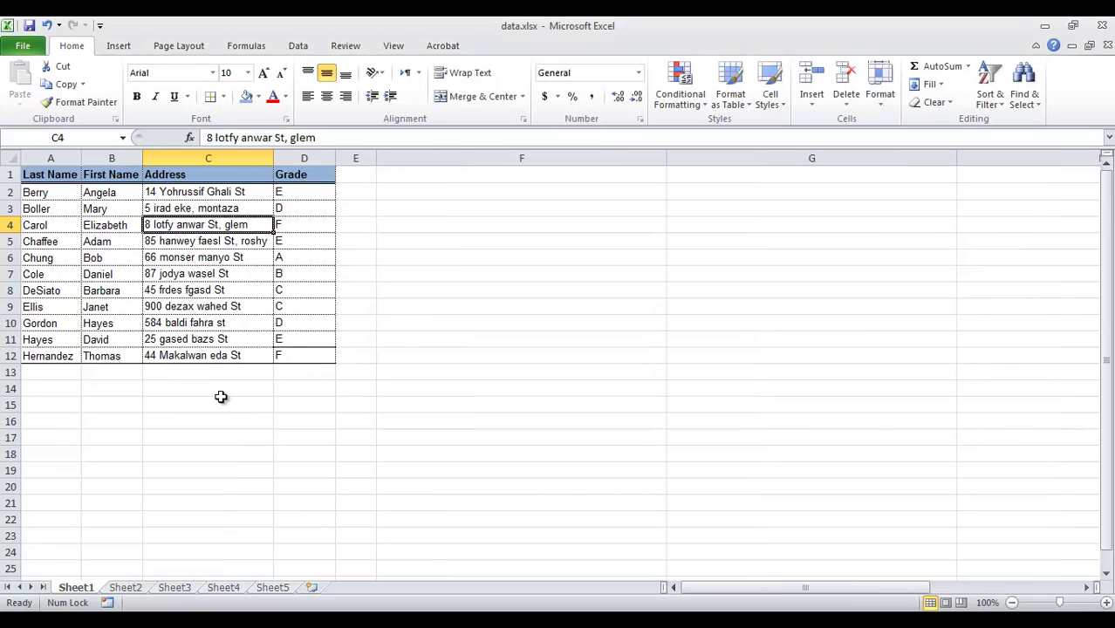